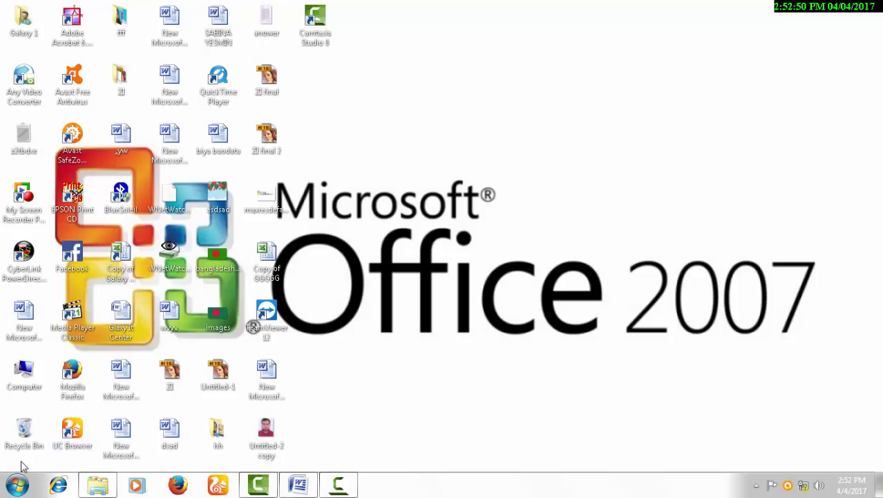
- Open Microsoft Office Word 2007 with a blank document and maximize its window
click(17, 485)
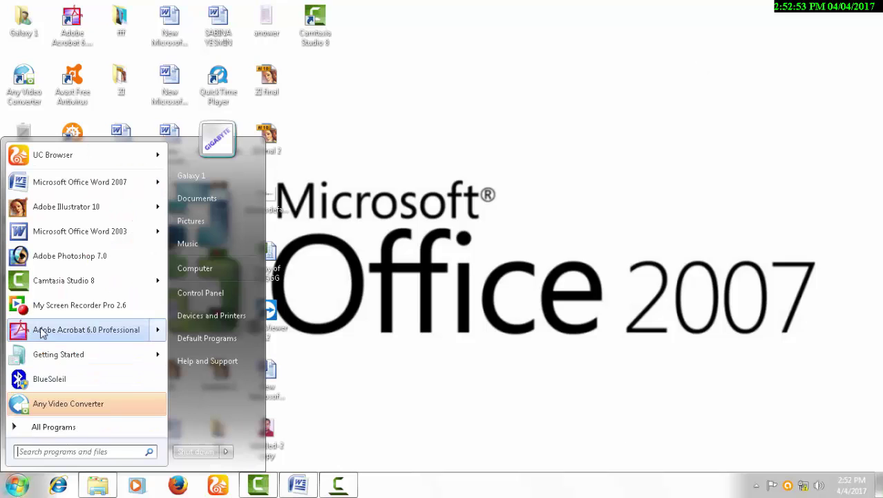
click(76, 183)
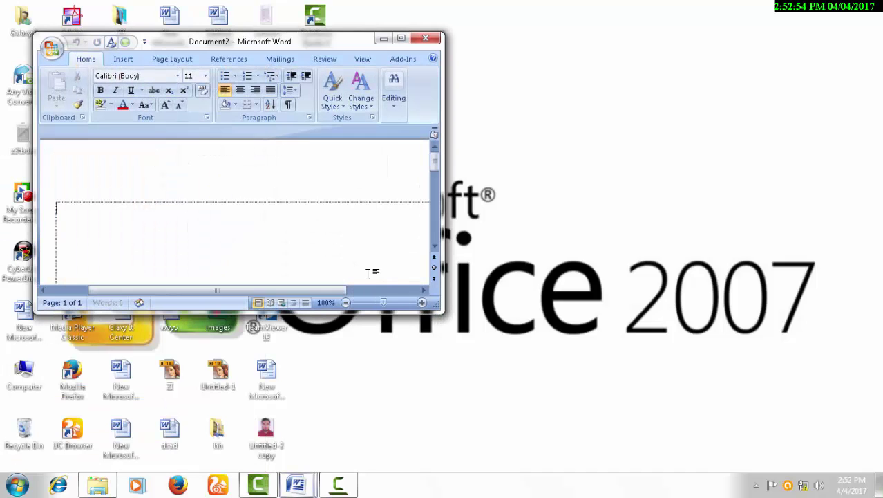
click(401, 38)
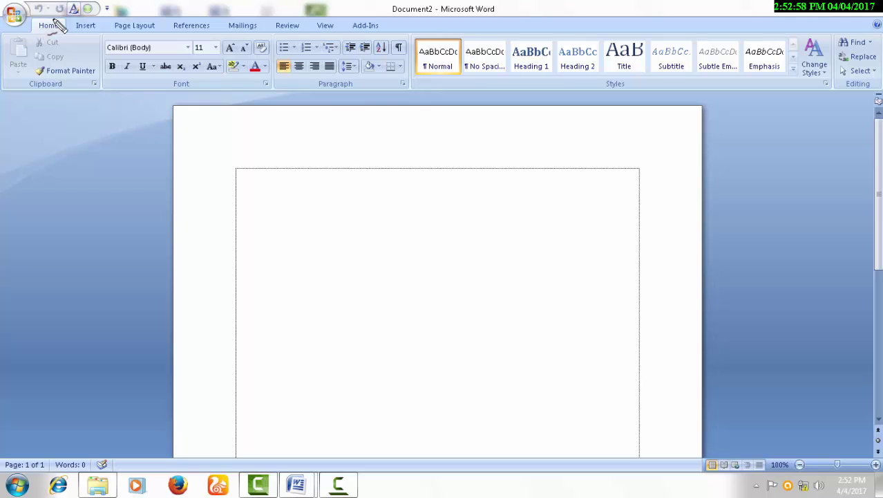
mouse_move(56, 15)
mouse_down()
mouse_move(32, 26)
mouse_move(43, 44)
mouse_move(68, 22)
mouse_move(57, 13)
mouse_up()
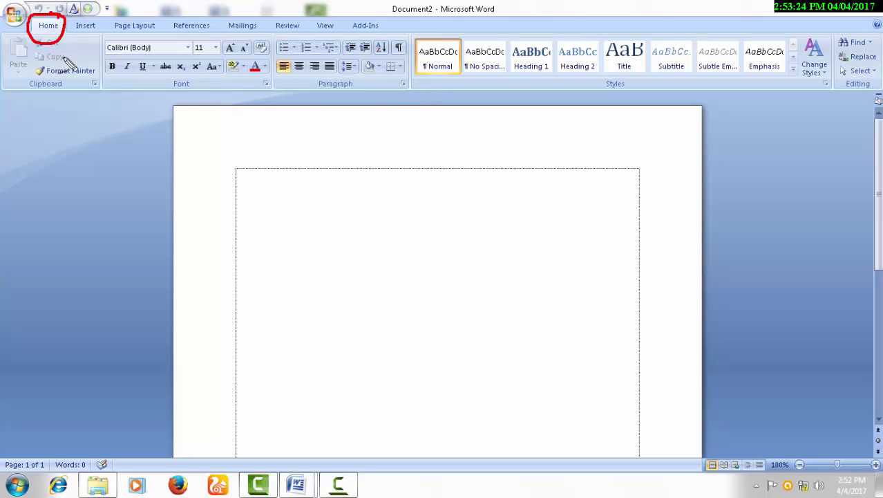
mouse_move(58, 84)
mouse_down()
mouse_move(24, 77)
mouse_move(65, 88)
mouse_move(64, 80)
mouse_up()
key(Escape)
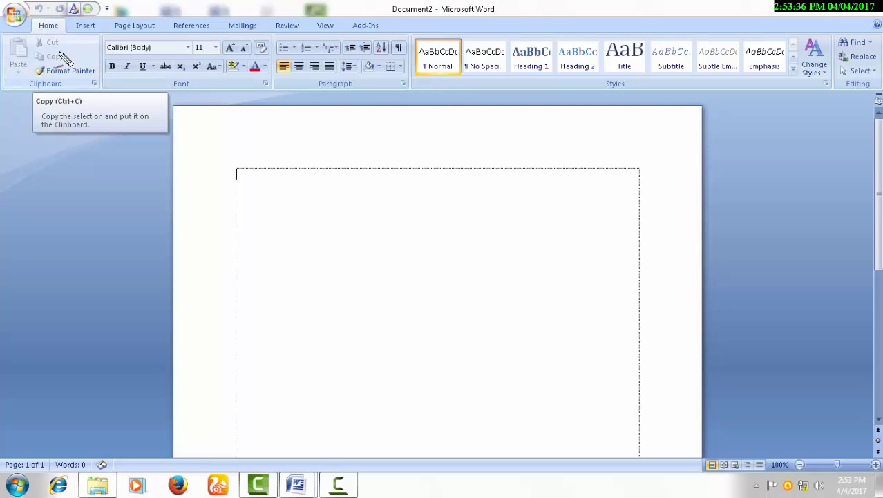
mouse_move(40, 40)
mouse_down()
mouse_move(73, 72)
mouse_move(77, 56)
mouse_move(45, 38)
mouse_move(12, 52)
mouse_move(75, 68)
mouse_up()
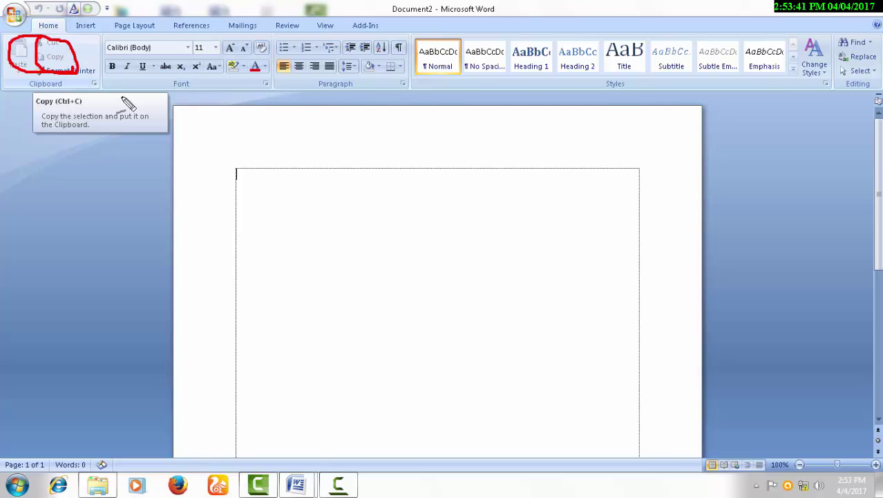
key(Escape)
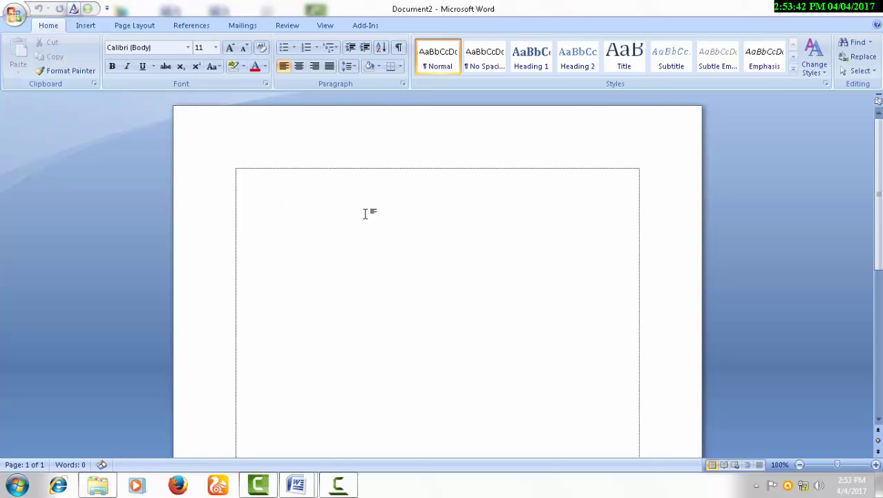
- Enlarge the font size to 44 and enter "Galaxy IT center" as the first line
key(ctrl+shift+period)
key(ctrl+shift+period)
text(Galaxy)
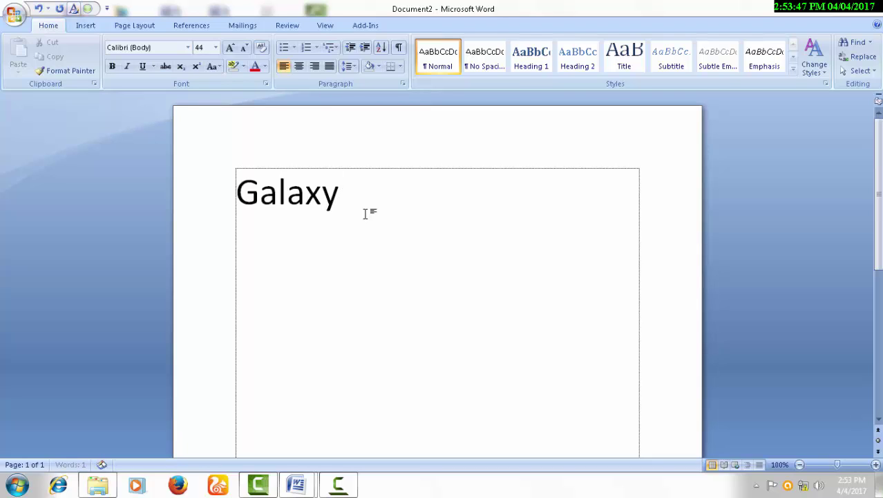
text( IT center)
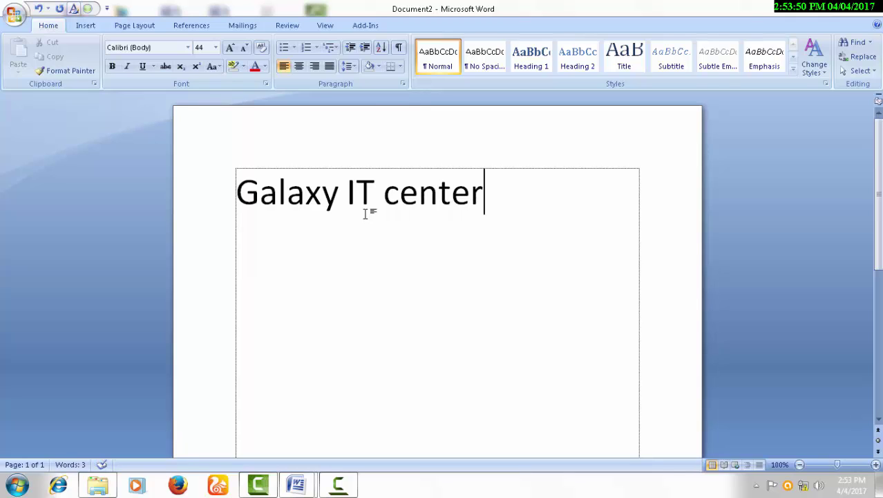
- Enter the center's postal address on two lines below "Galaxy IT center"
key(Return)
text(Jumm)
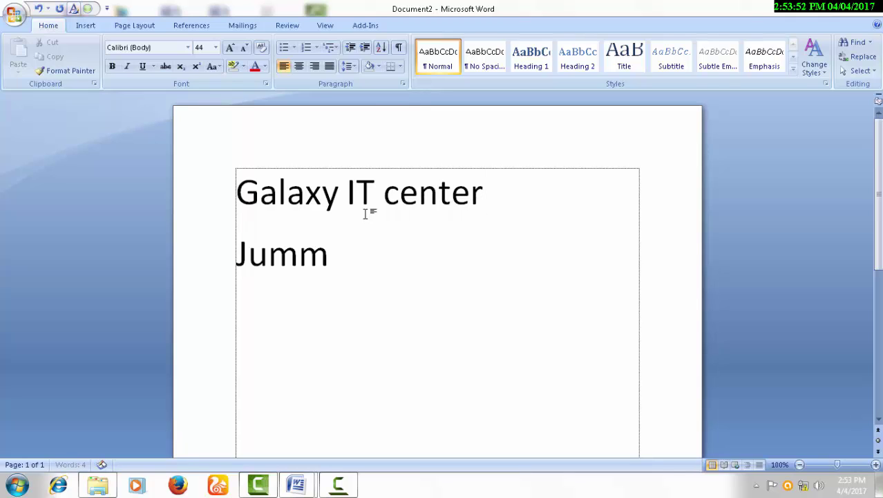
text(a )
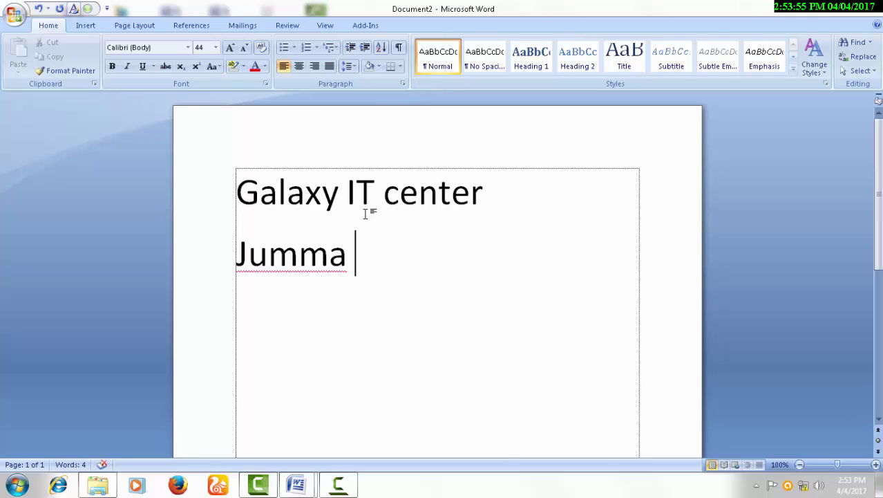
text(sho)
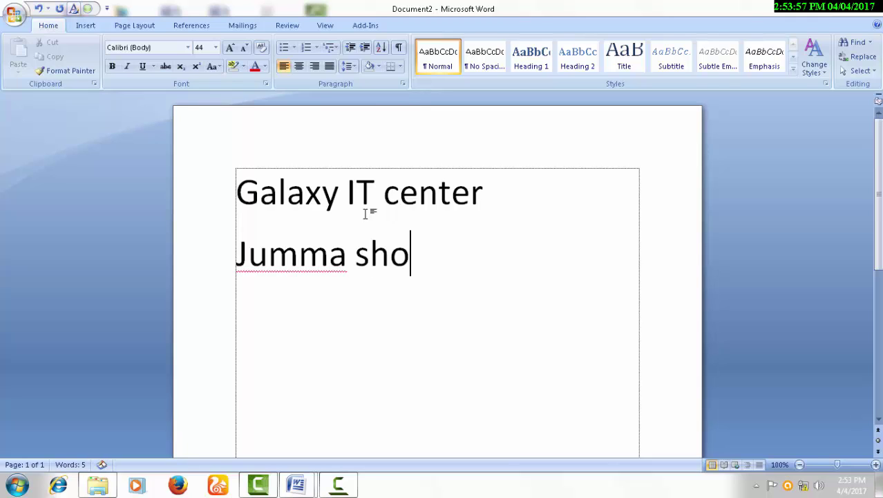
text(pping C)
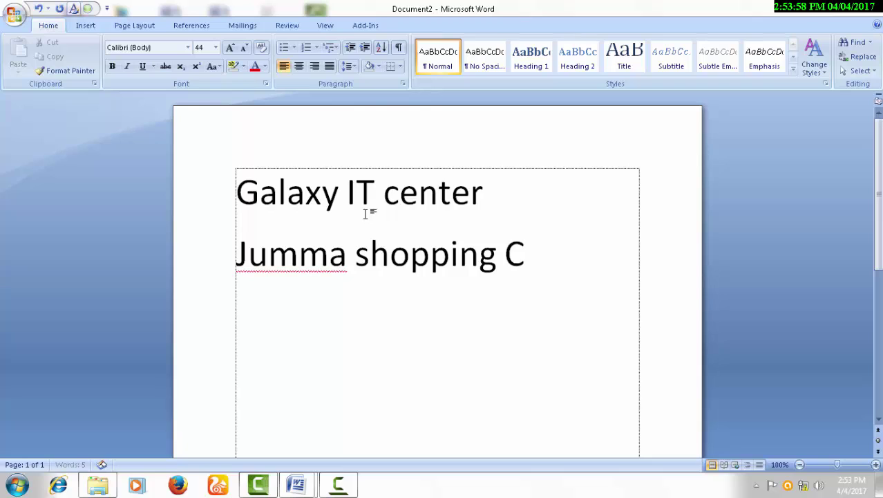
text(enter,)
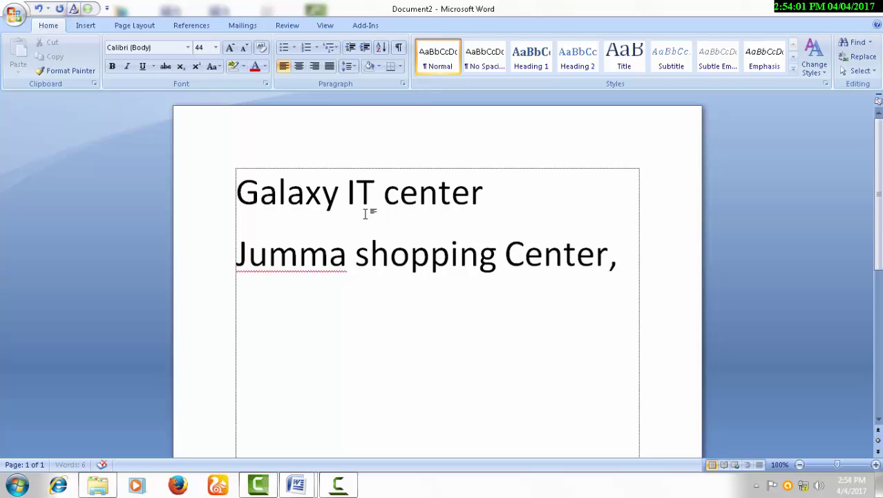
key(Return)
text(Mizan )
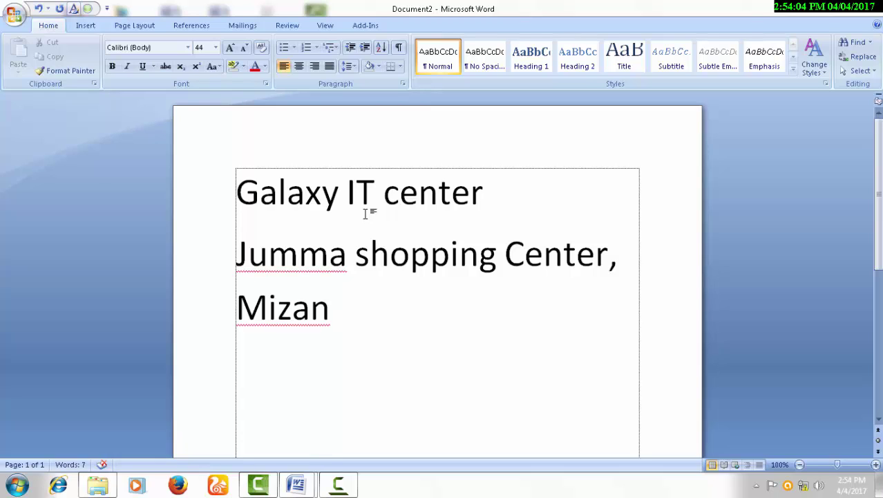
text(Road,)
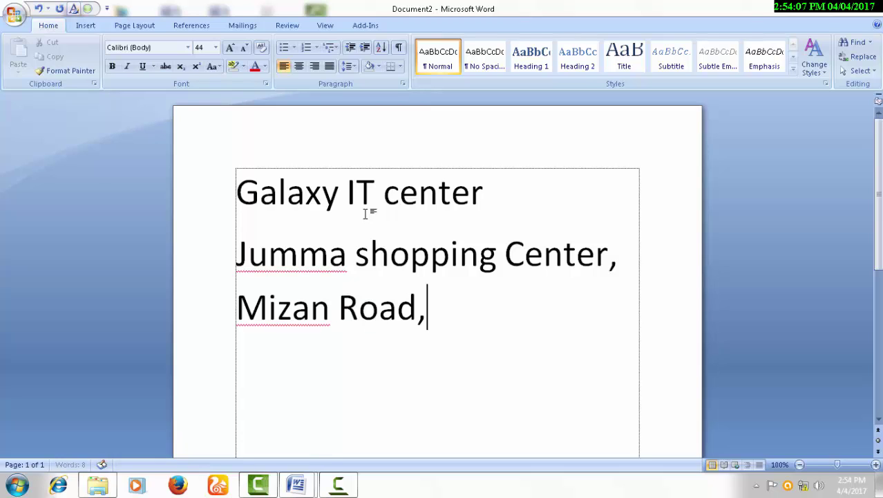
text( feni)
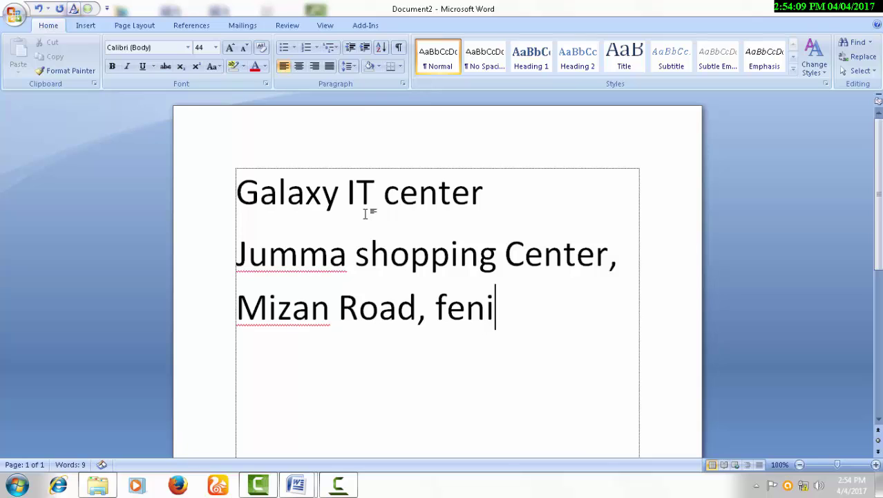
- Color the "Galaxy IT center" line red and the last address line light green
drag(239, 192, 484, 193)
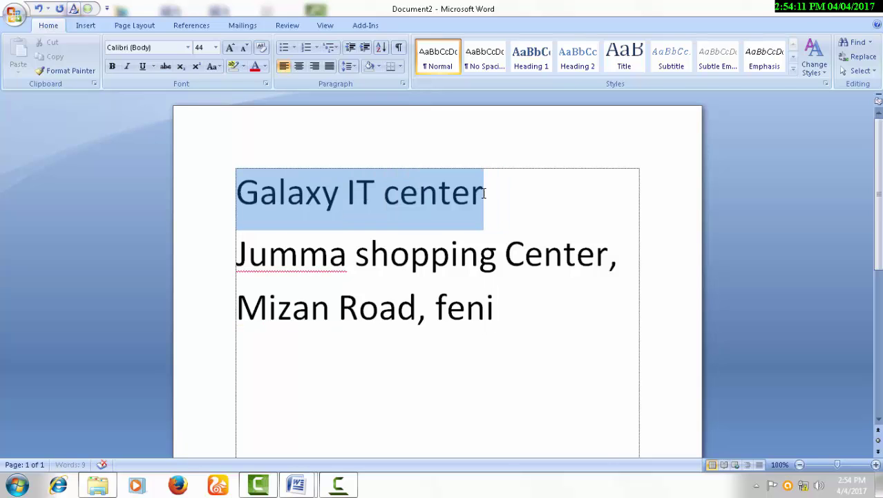
click(255, 66)
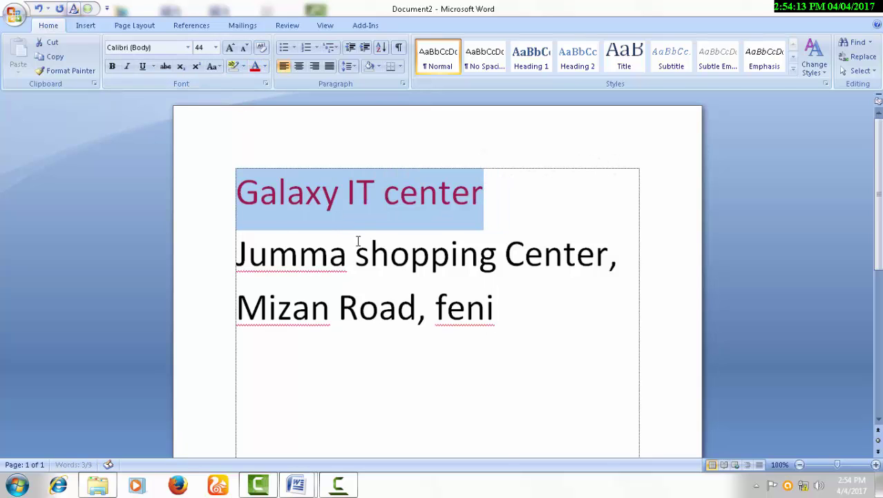
drag(531, 313, 251, 297)
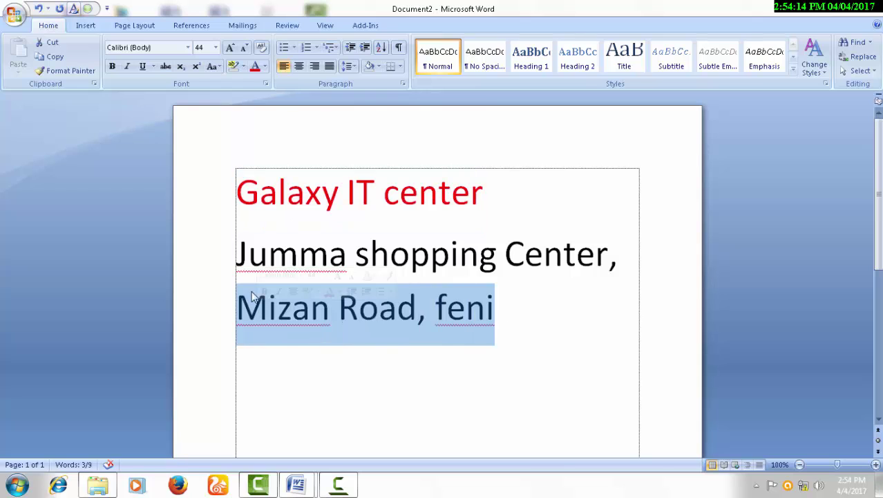
click(265, 67)
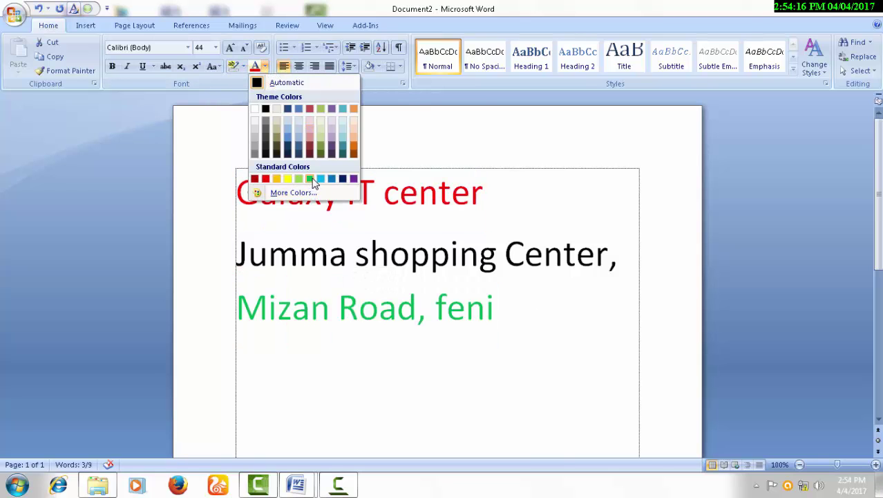
click(299, 179)
click(537, 315)
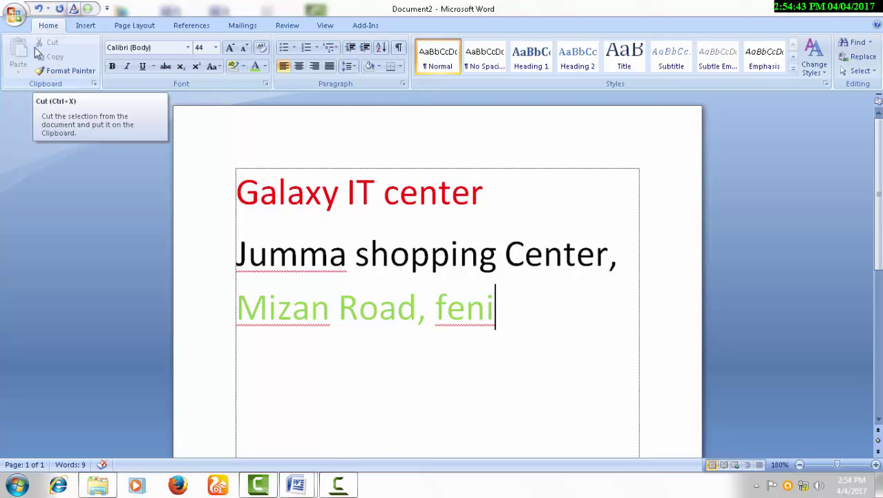
click(219, 185)
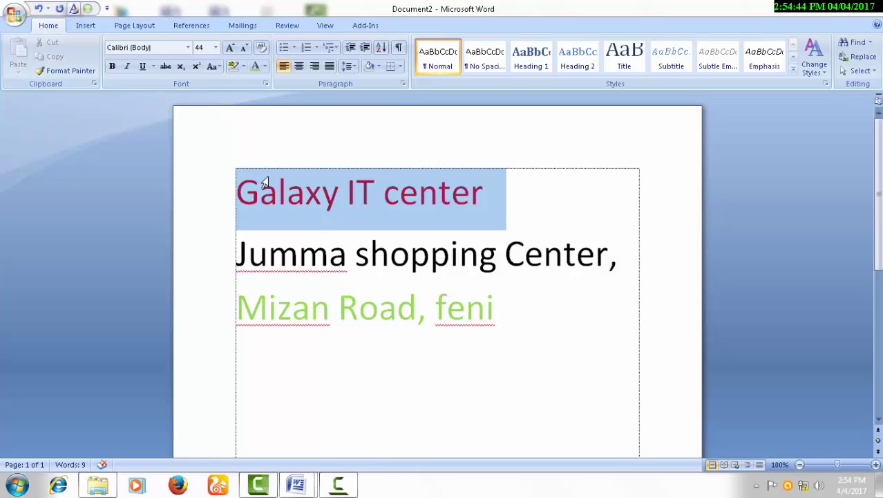
click(483, 184)
drag(483, 184, 275, 189)
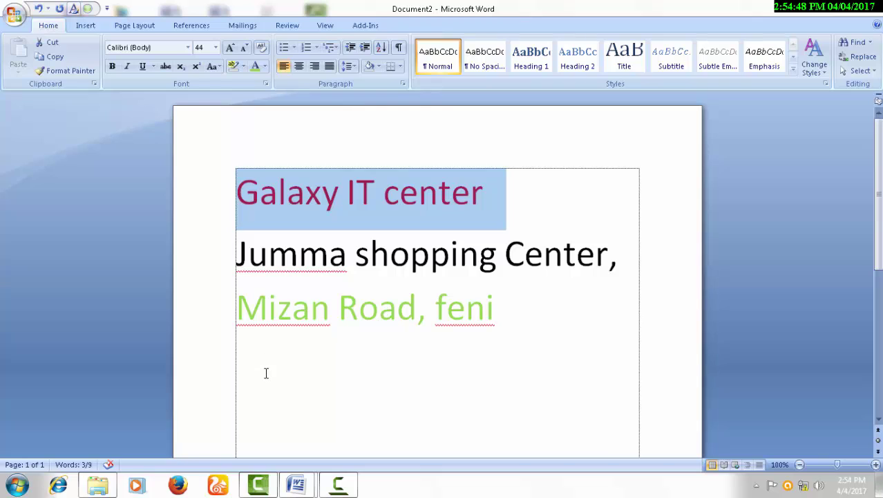
drag(229, 362, 431, 357)
click(472, 194)
drag(237, 194, 469, 194)
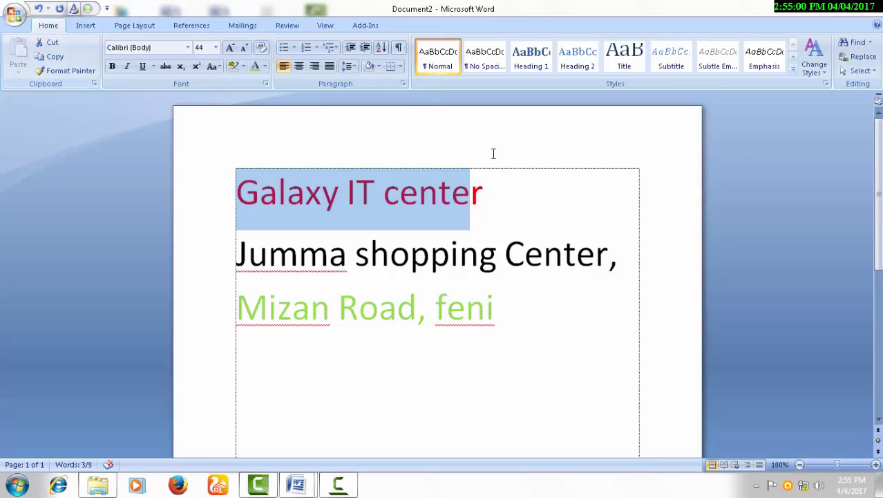
click(487, 179)
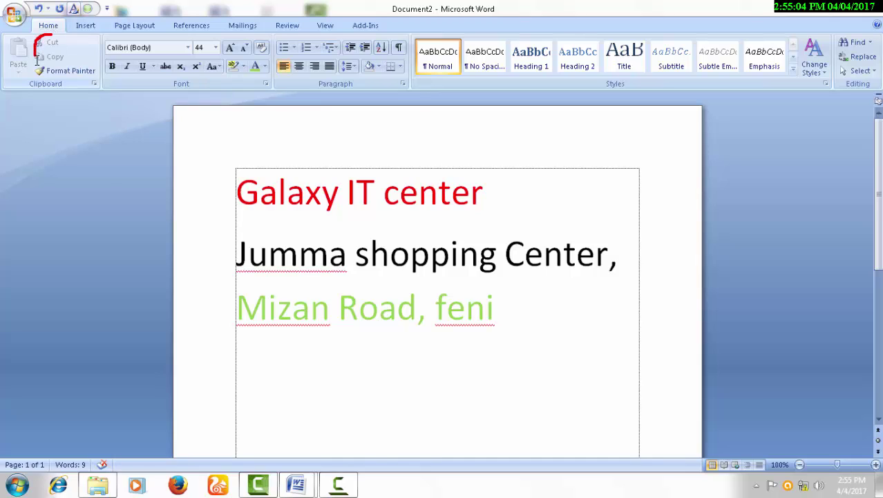
drag(38, 61, 50, 34)
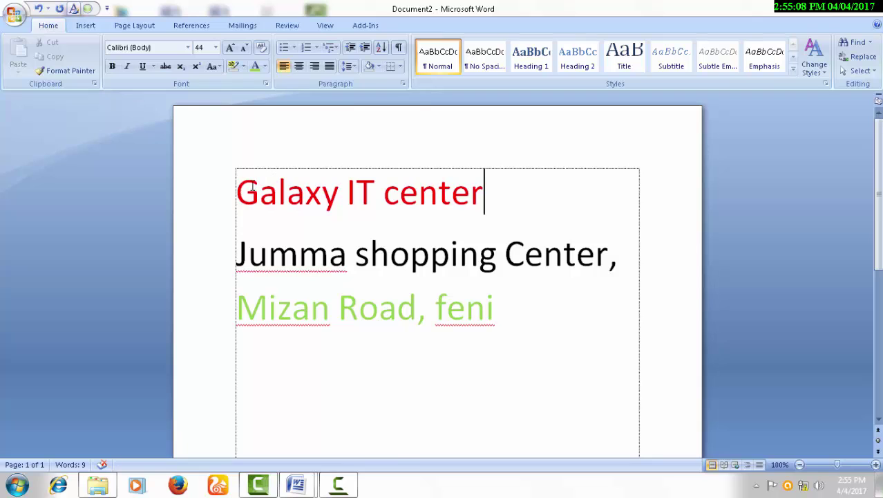
- Cut the red "Galaxy IT center" line and paste it between the two address lines
click(228, 192)
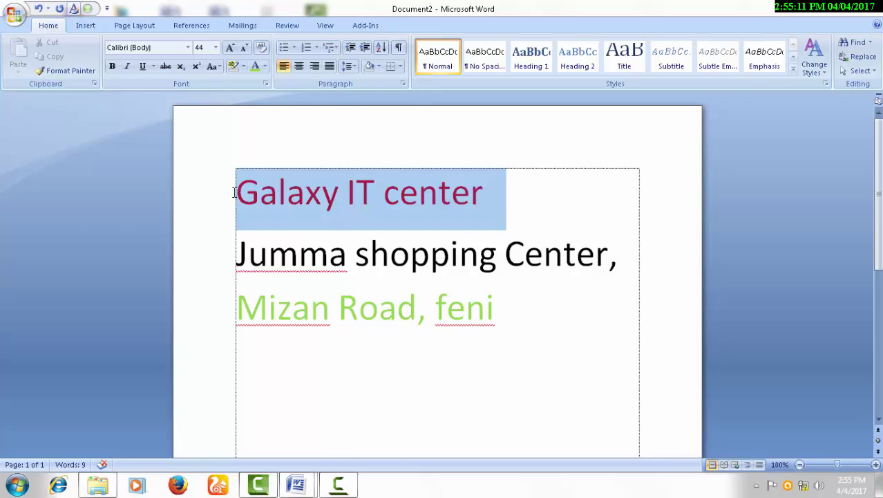
click(286, 191)
click(222, 192)
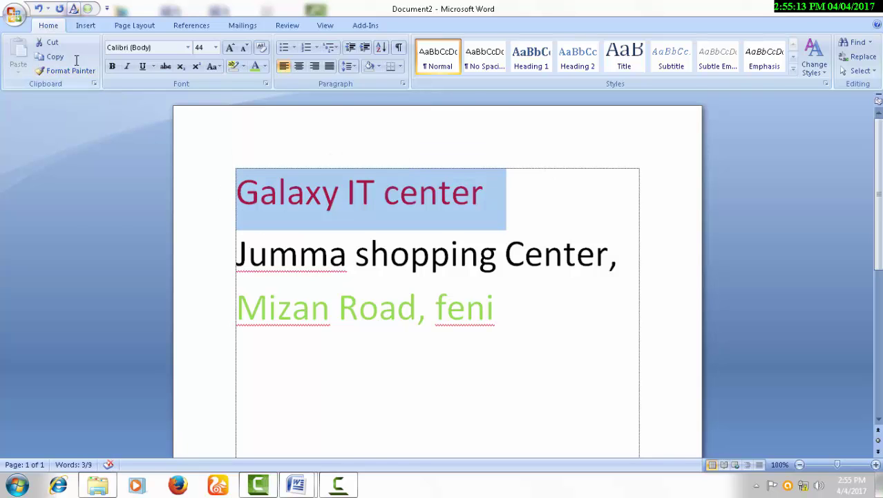
click(50, 44)
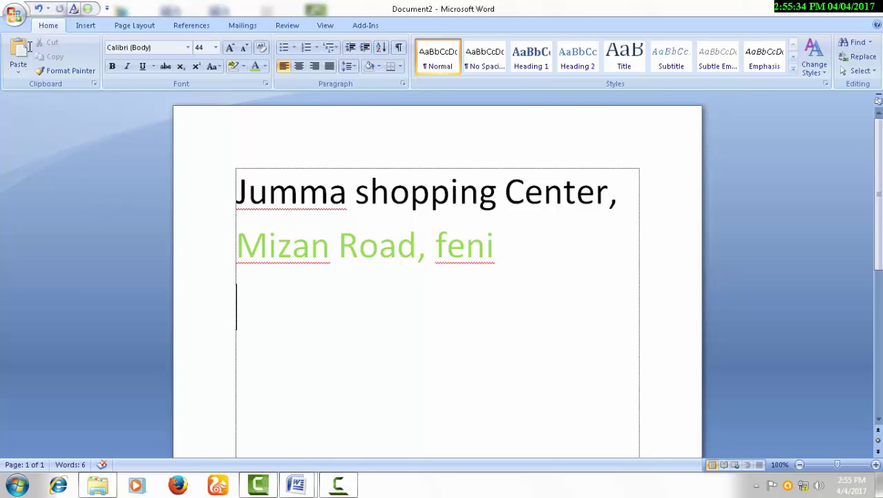
mouse_move(12, 34)
mouse_down()
mouse_move(17, 82)
mouse_move(32, 45)
mouse_move(25, 32)
mouse_up()
click(18, 52)
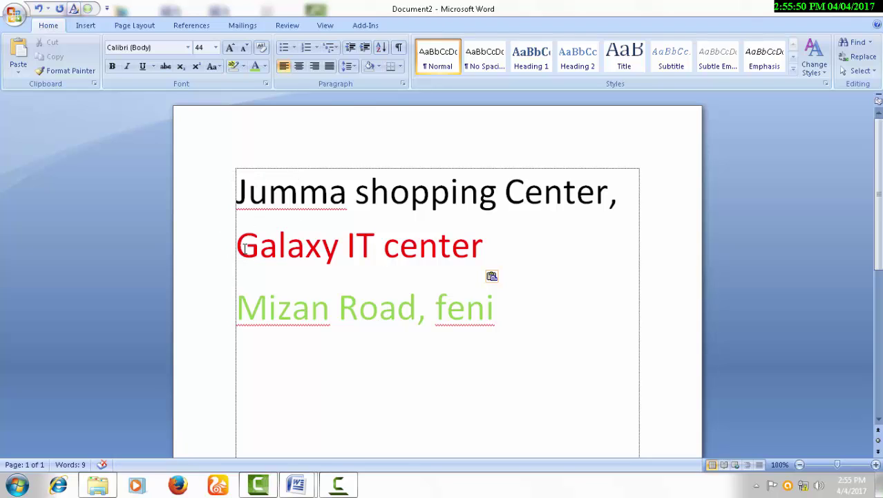
- Cut the light green last address line and paste it on a new line above the first line of the document
triple_click(315, 253)
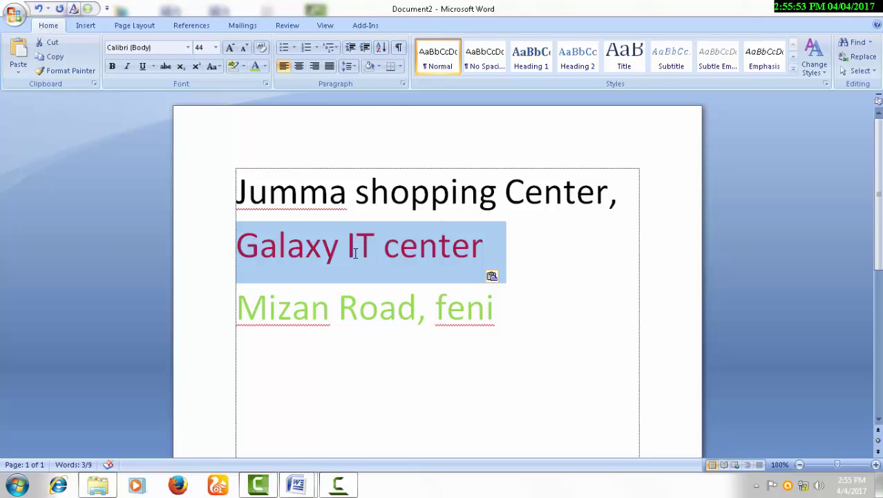
click(317, 247)
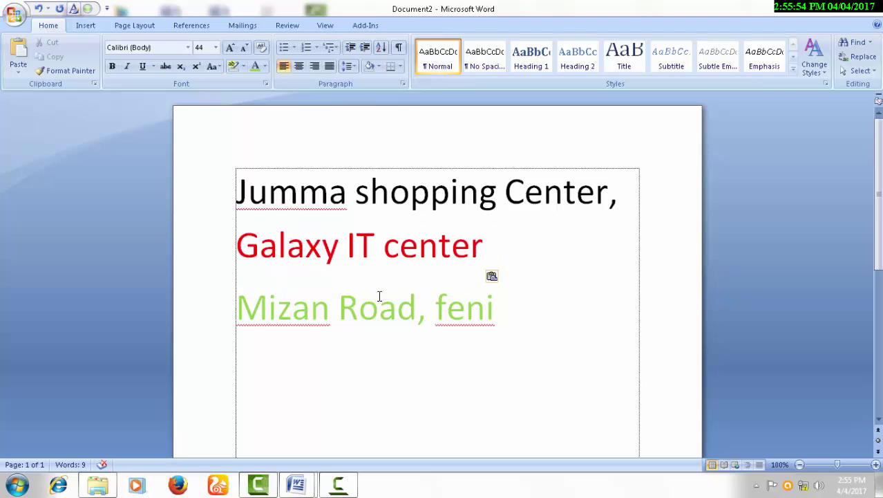
drag(234, 304, 498, 308)
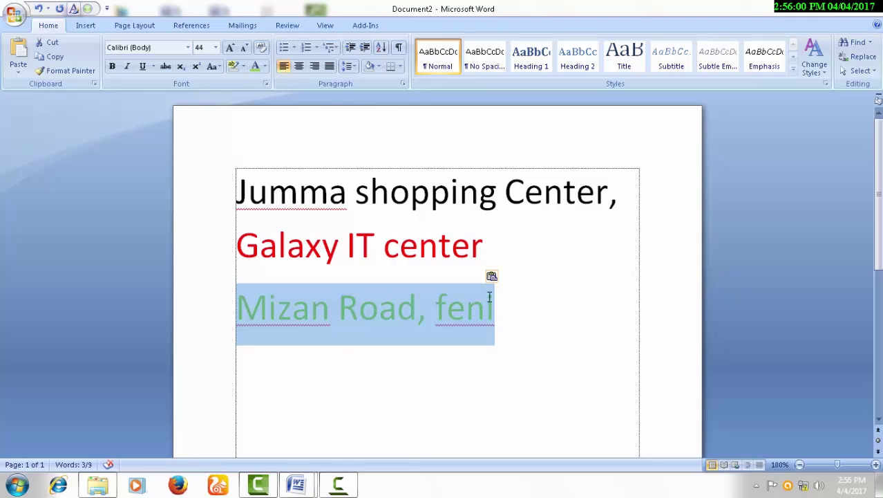
click(490, 299)
double_click(241, 306)
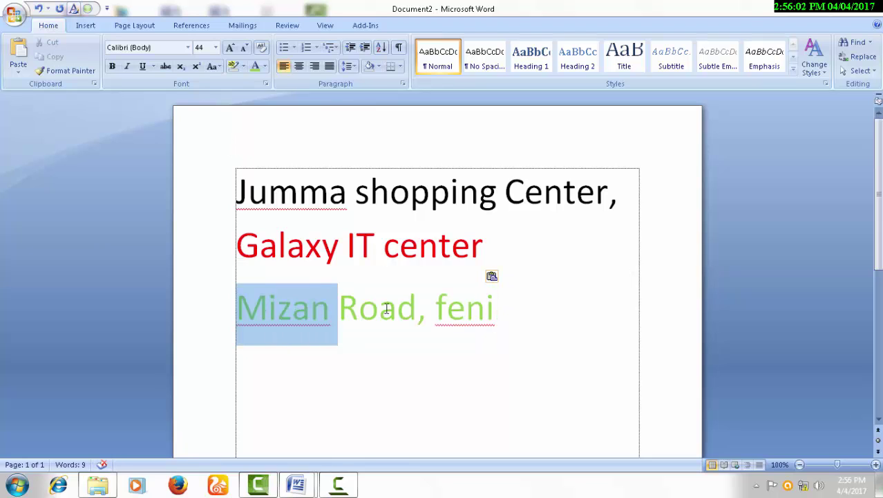
drag(388, 309, 501, 306)
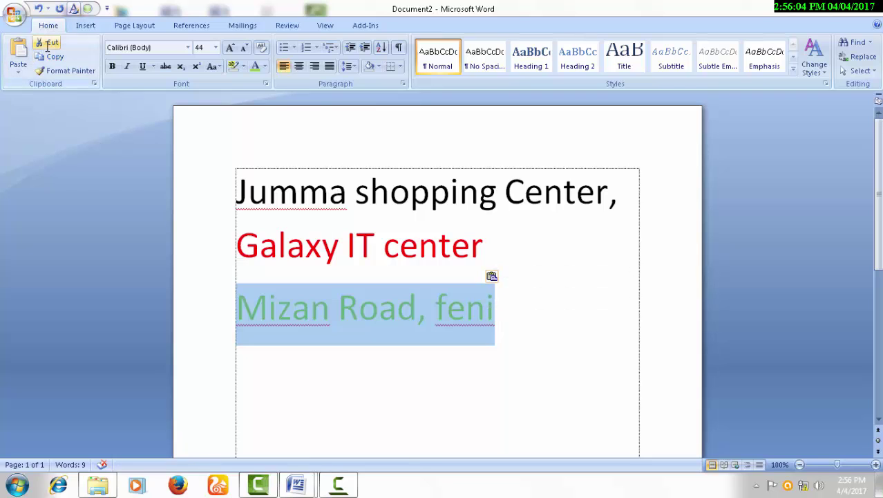
click(47, 44)
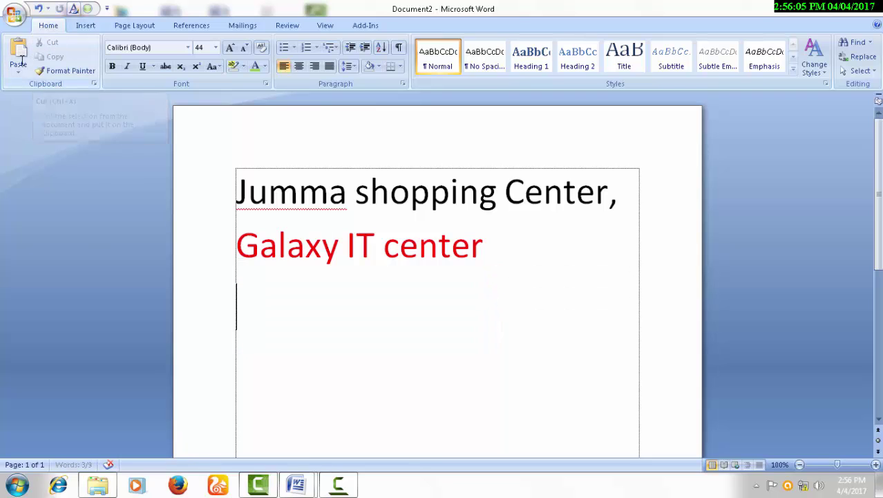
click(238, 181)
key(Return)
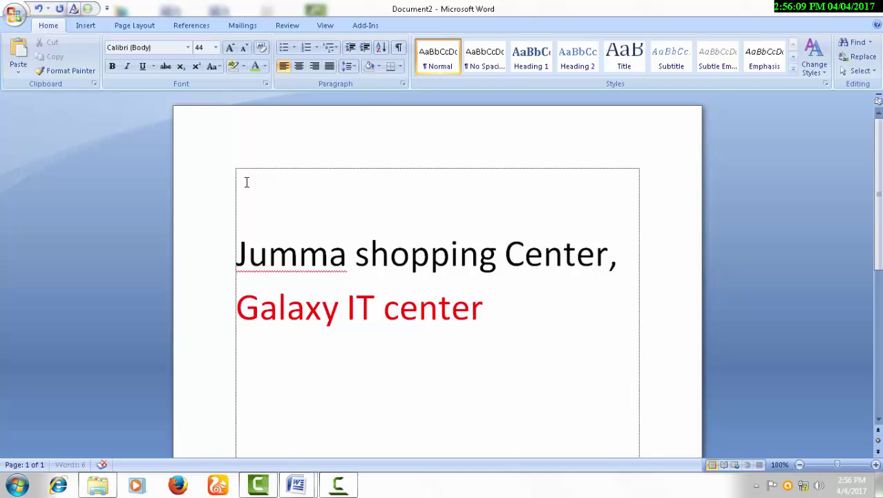
click(18, 49)
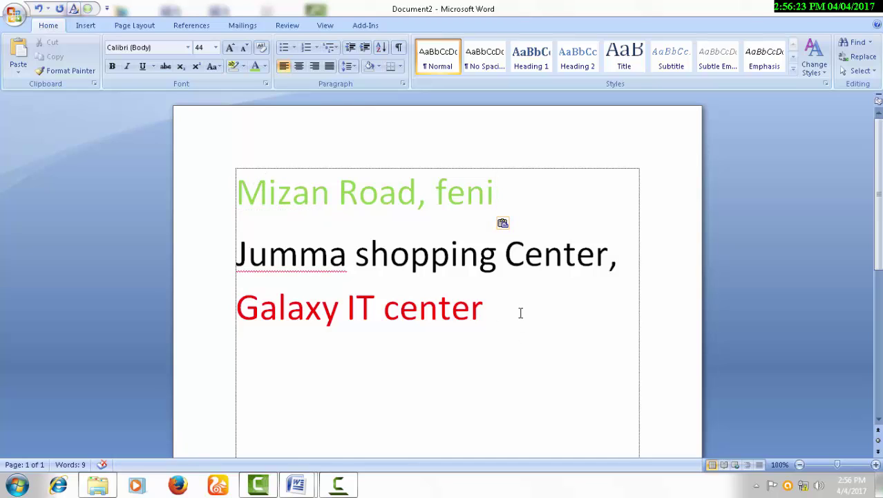
- Enter "Ctrl +X" on a new line below the red "Galaxy IT center" line, and cut that note out again
key(Return)
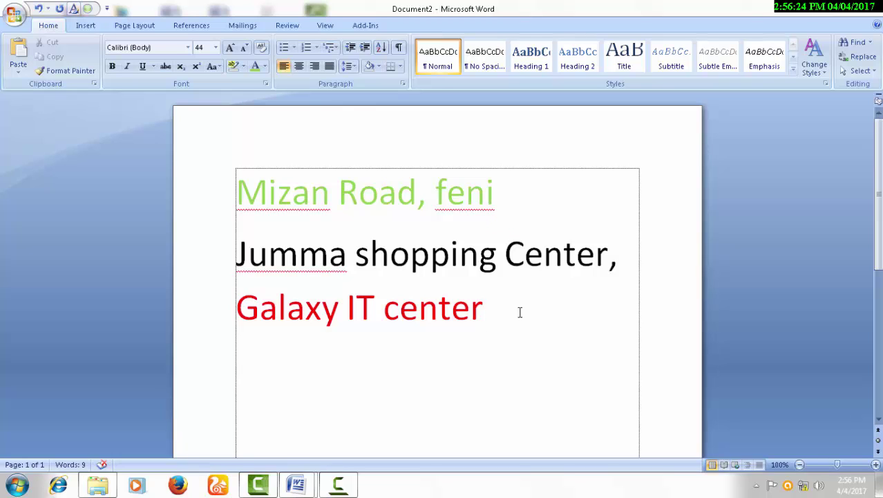
text(Ctrl)
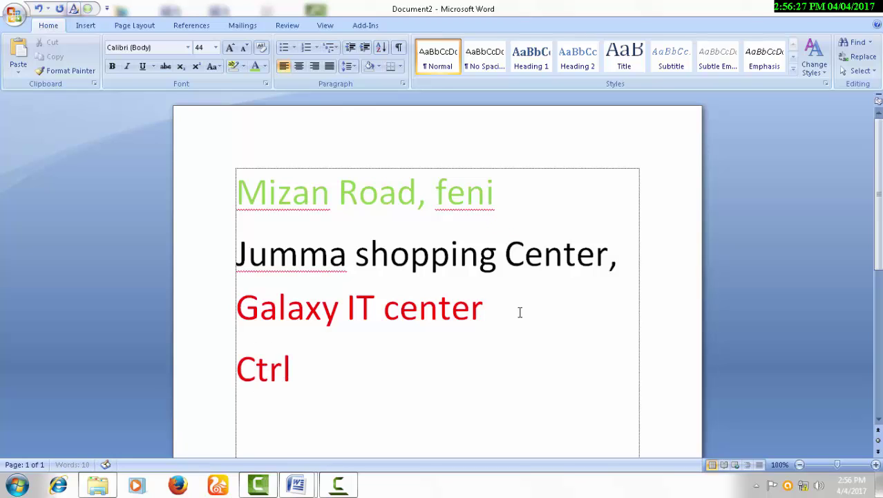
text( +X)
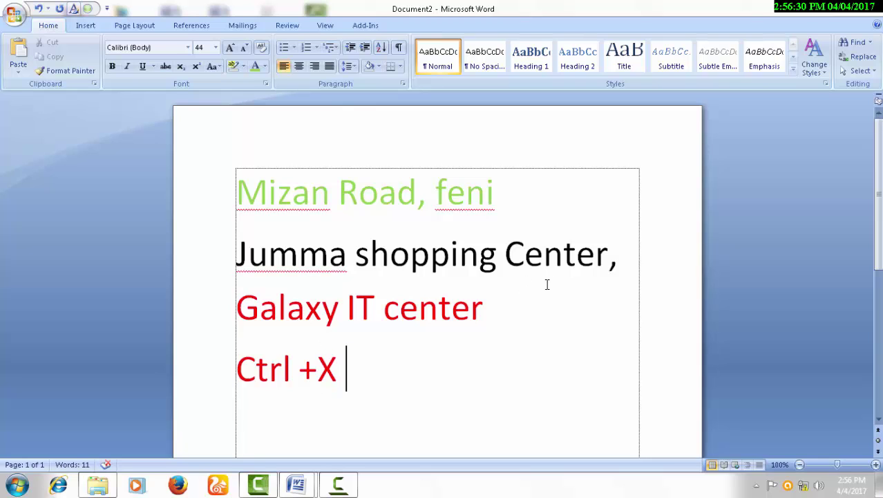
drag(375, 390, 201, 364)
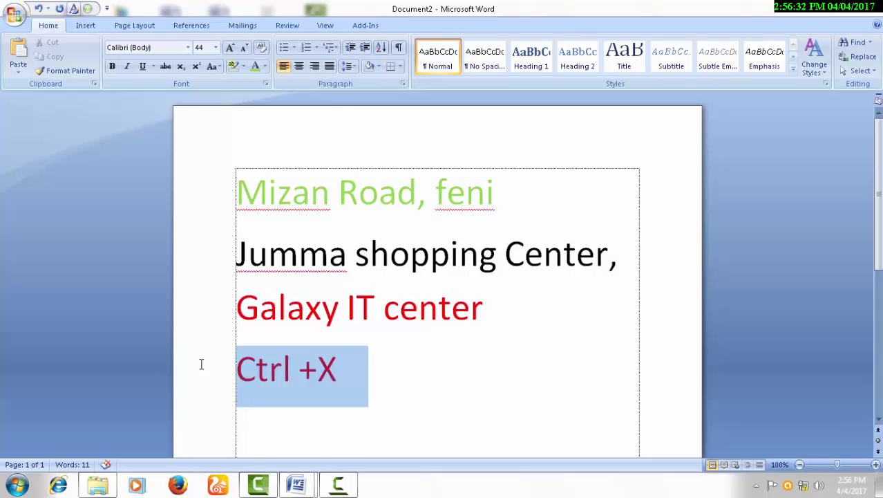
key(ctrl+x)
- Cut the light green line, paste it below the red "Galaxy IT center" line, and remove the empty first line
drag(237, 192, 503, 186)
key(ctrl+x)
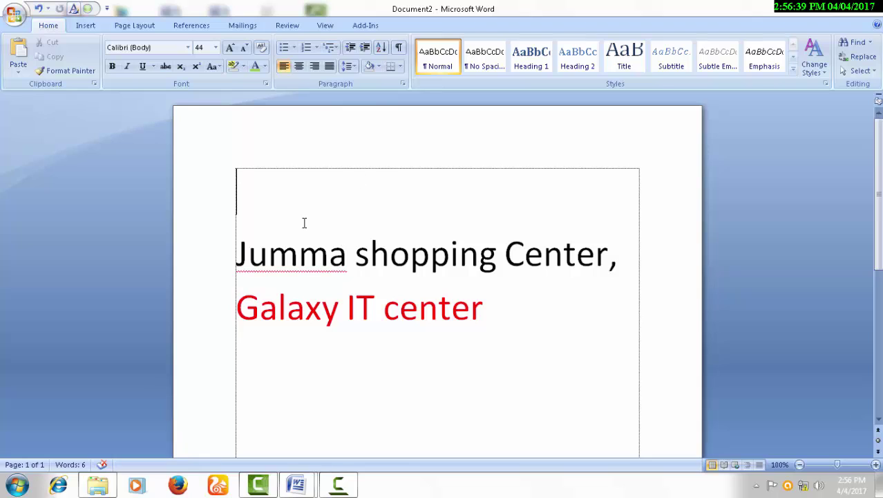
click(238, 361)
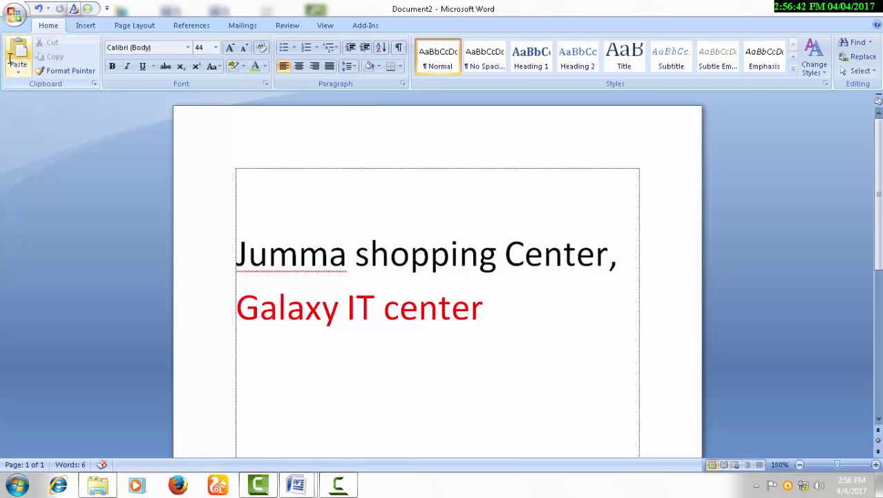
mouse_move(20, 31)
mouse_down()
mouse_move(2, 57)
mouse_move(37, 45)
mouse_up()
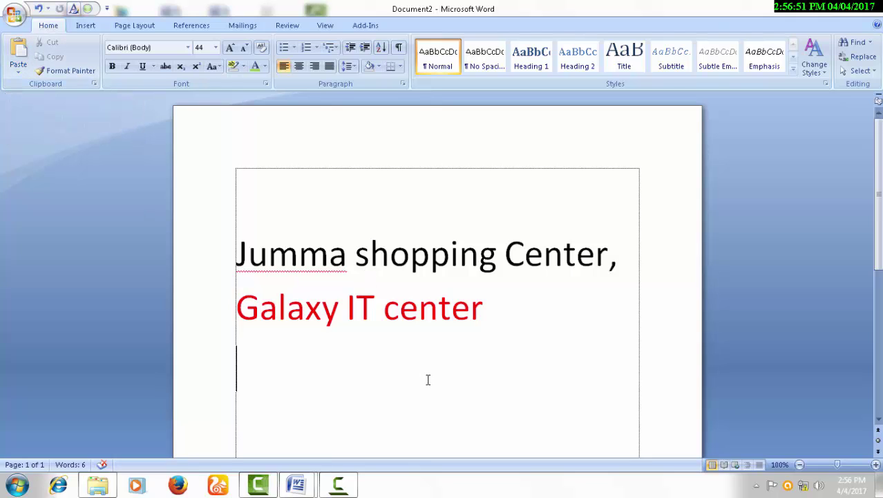
key(ctrl+v)
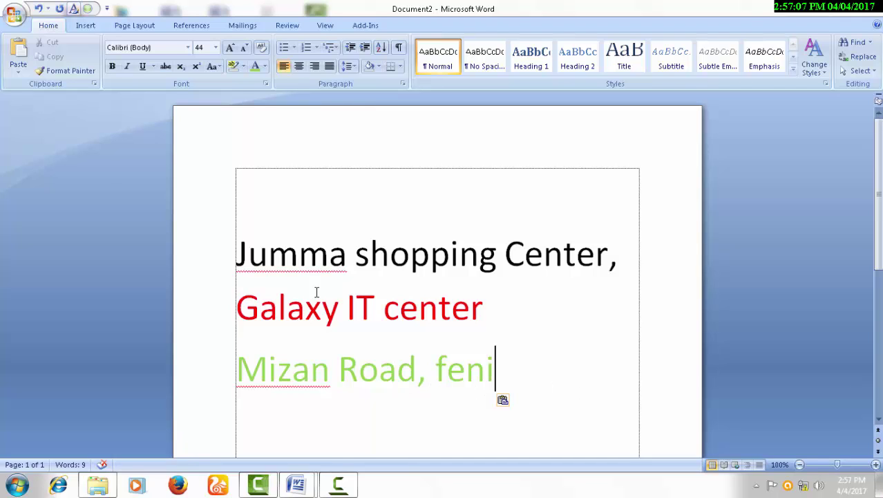
click(235, 254)
key(BackSpace)
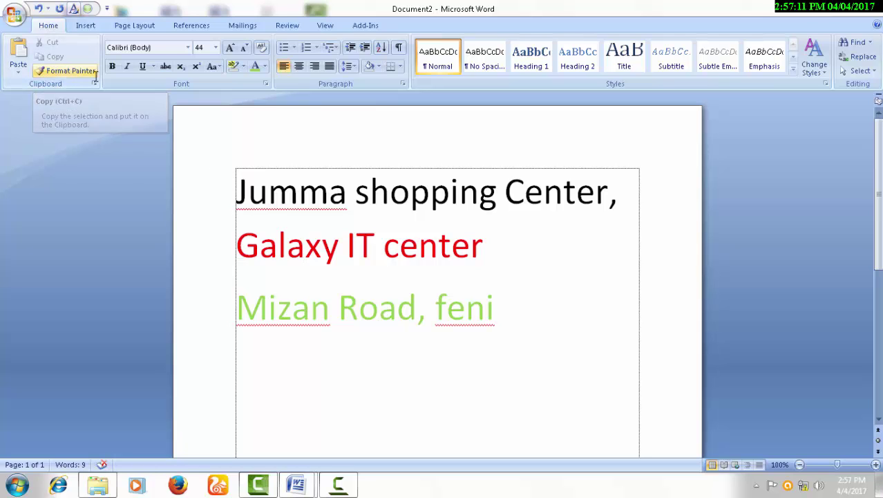
- Copy the red "Galaxy IT center" text and paste it on the empty line below the light green address line
mouse_move(62, 51)
mouse_down()
mouse_move(47, 64)
mouse_move(57, 51)
mouse_up()
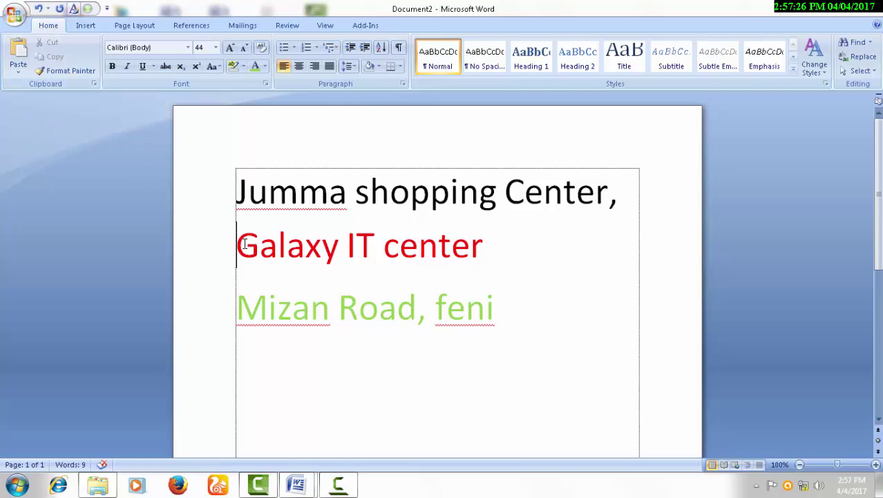
drag(237, 246, 486, 249)
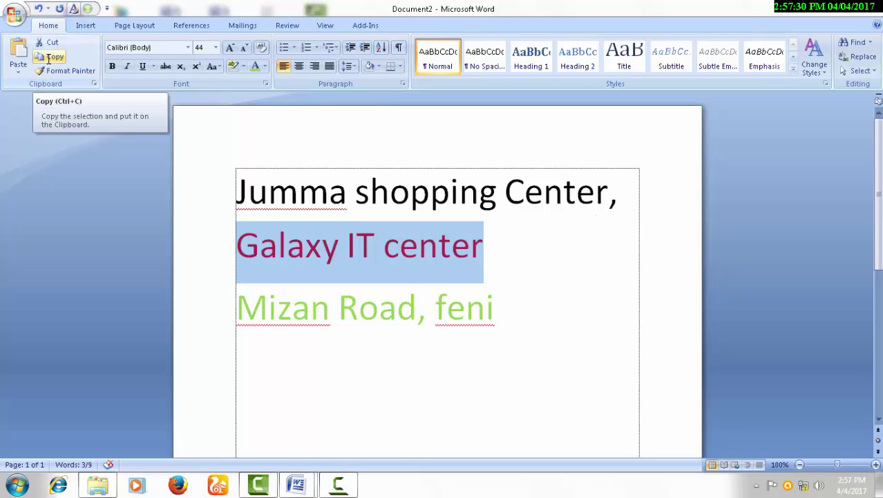
click(49, 58)
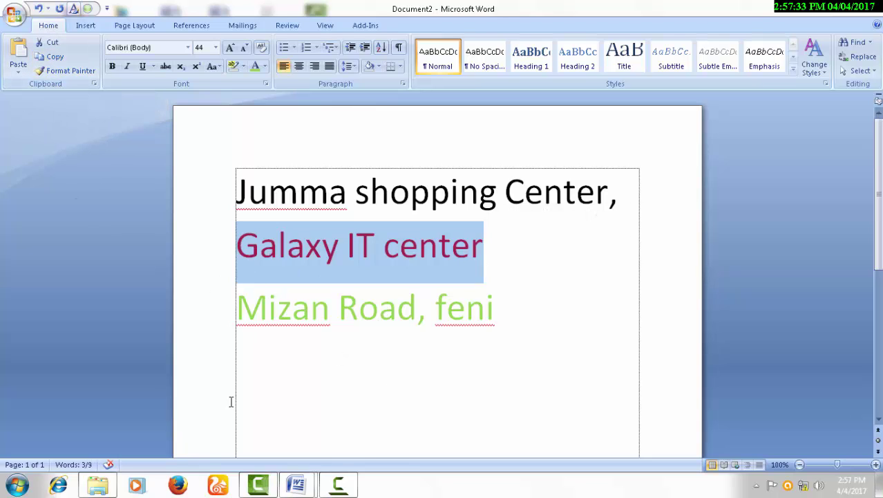
click(243, 384)
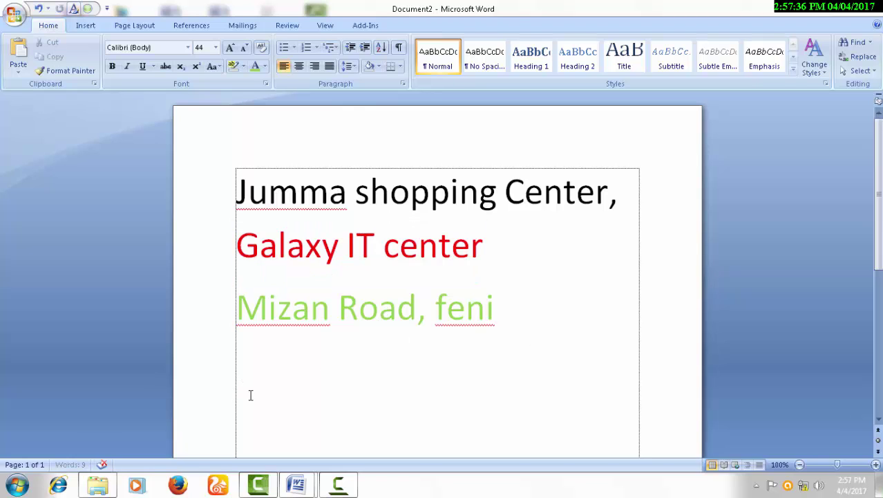
click(251, 395)
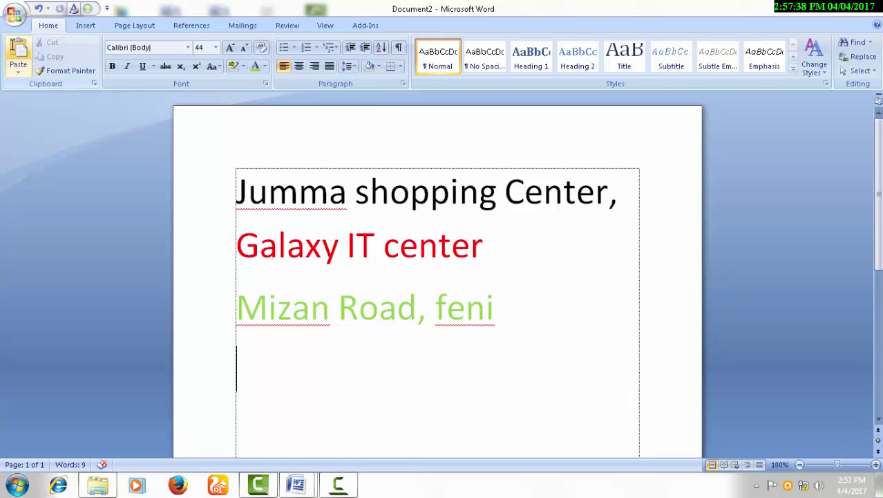
click(18, 54)
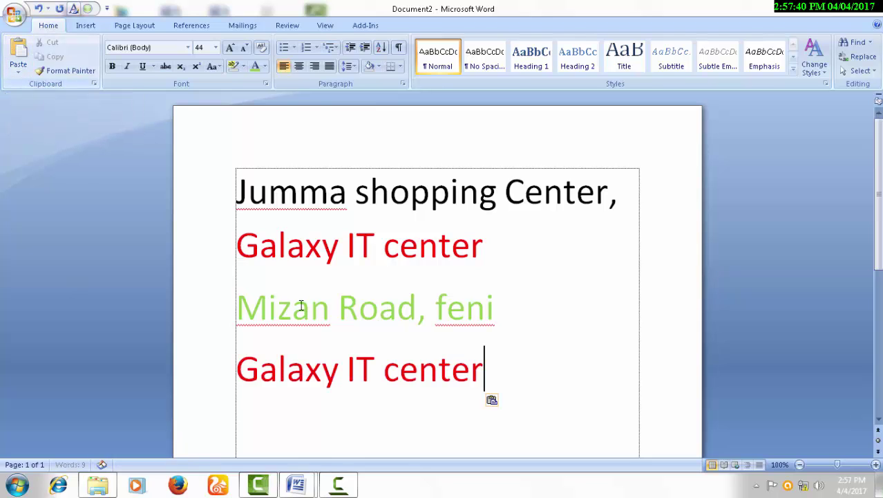
scroll(322, 340, down, 1)
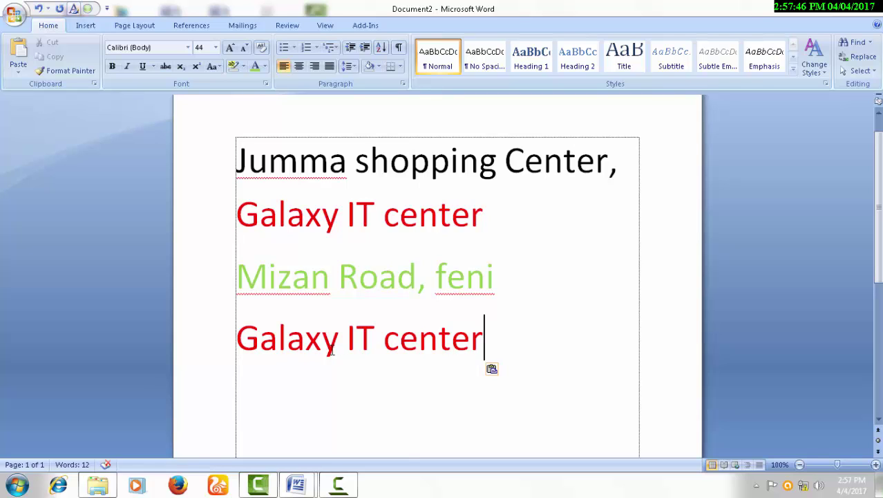
- Switch to the blank Document1 and paste the copied "Galaxy IT center" text twice, on two separate lines
mouse_move(295, 481)
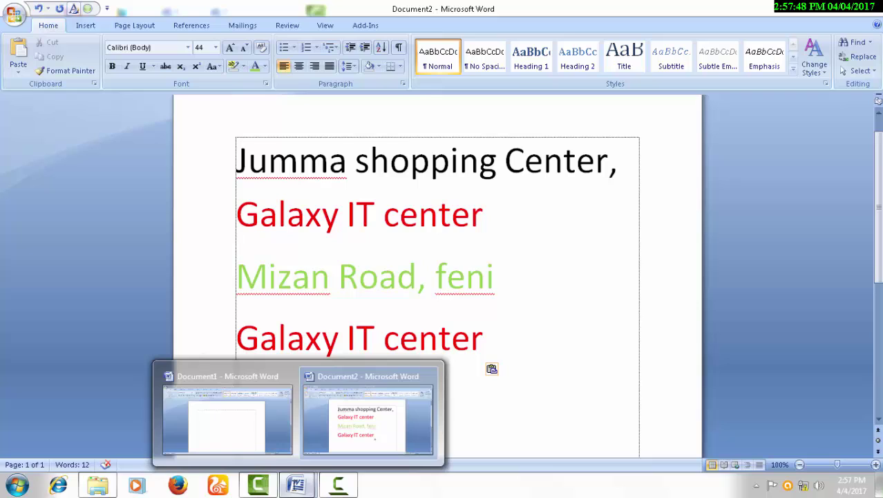
click(229, 416)
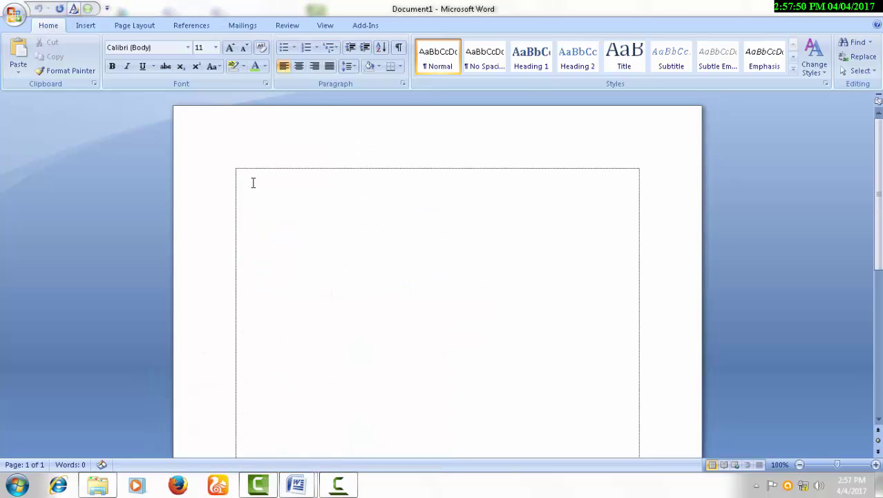
mouse_move(296, 484)
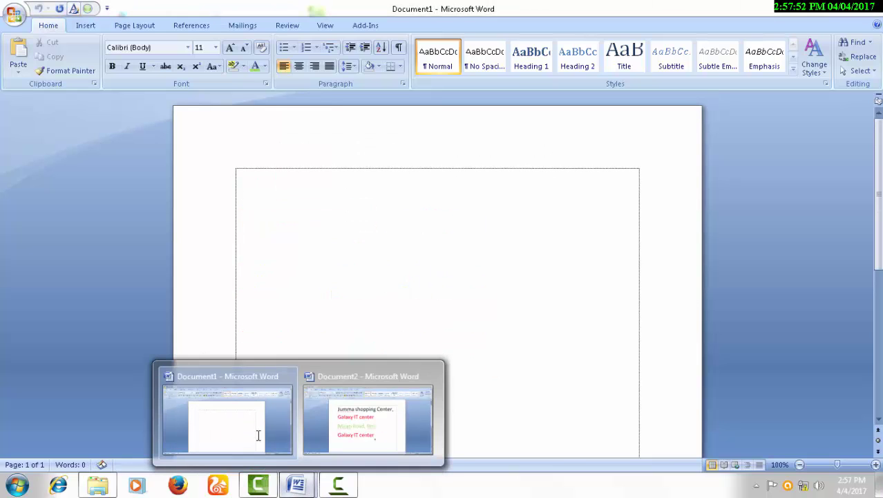
click(225, 417)
click(15, 52)
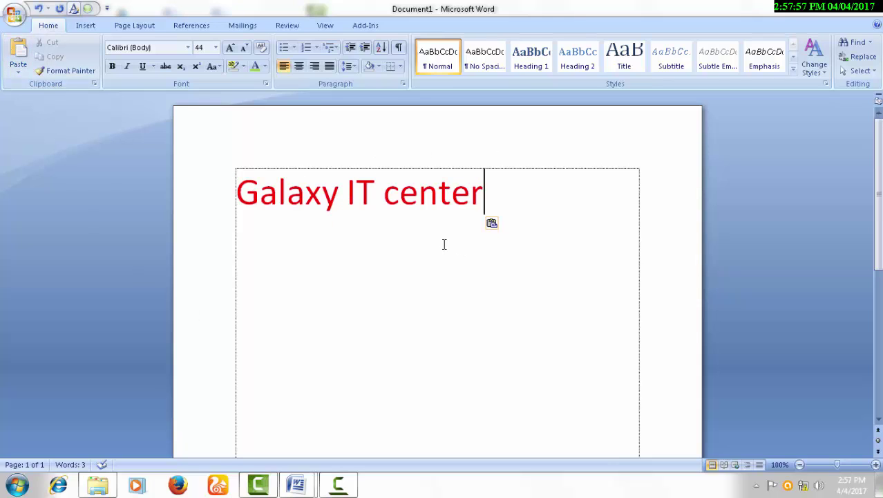
key(Return)
click(17, 54)
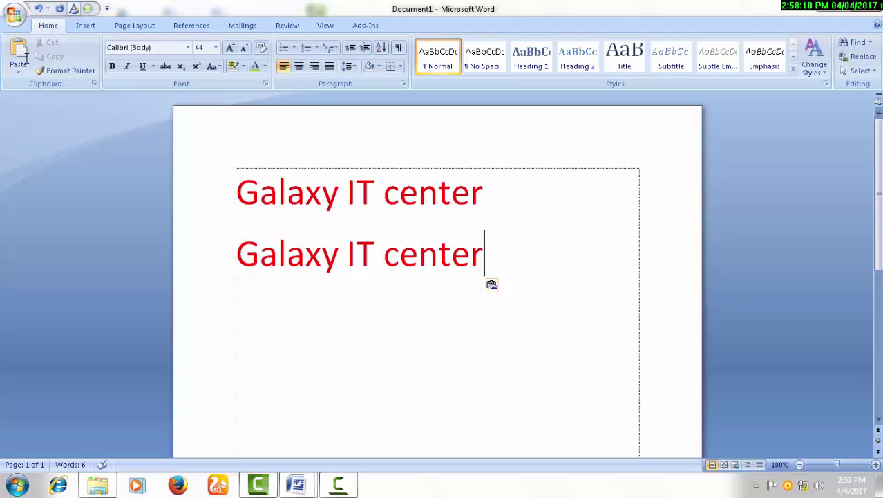
click(55, 70)
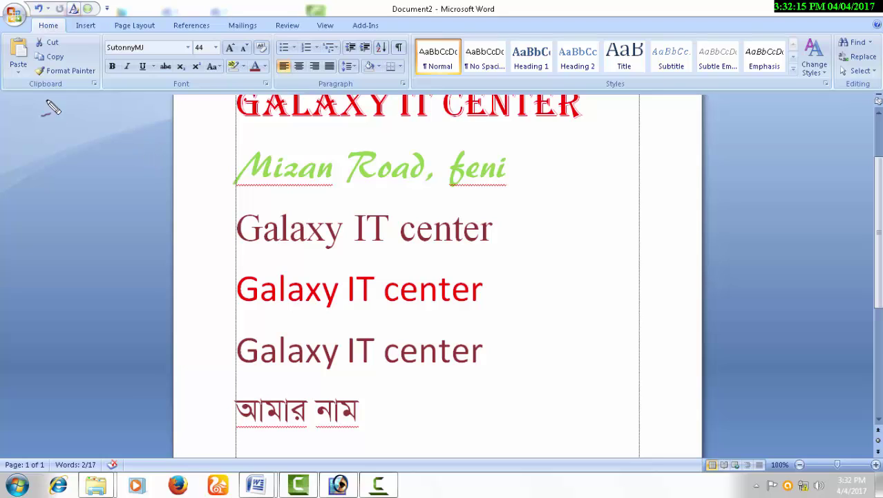
mouse_move(66, 78)
mouse_down()
mouse_move(31, 85)
mouse_move(79, 89)
mouse_up()
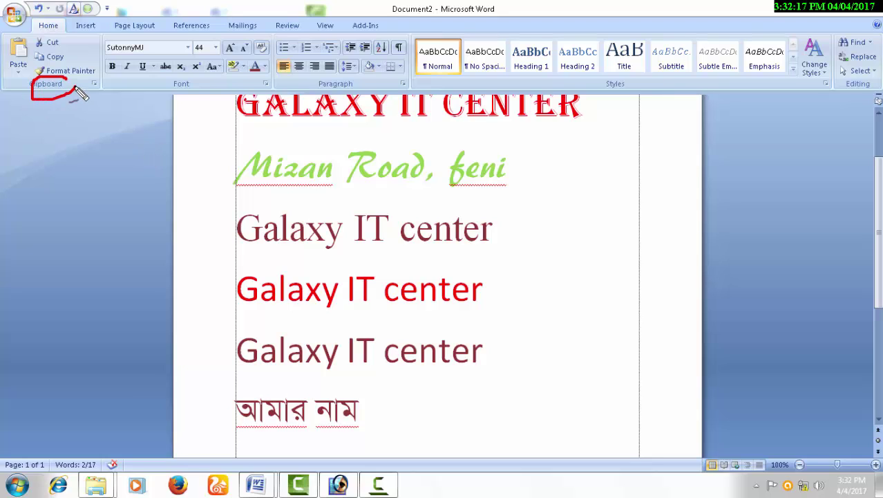
key(Escape)
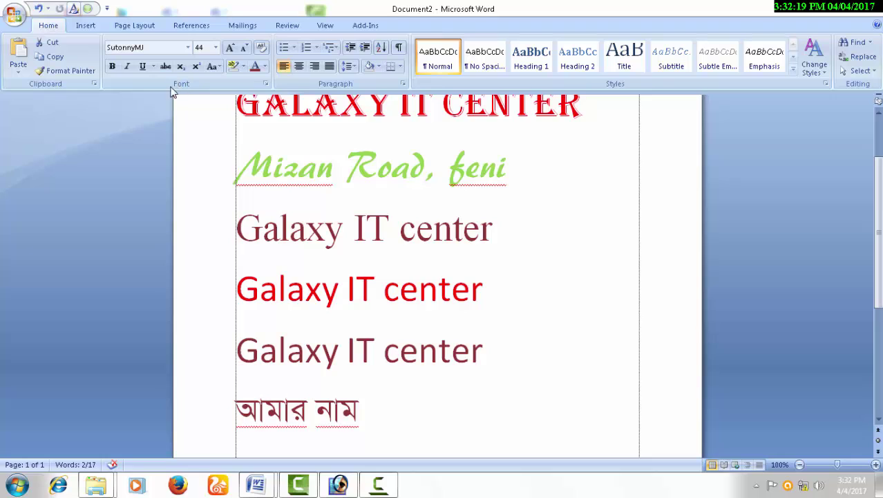
mouse_move(191, 82)
mouse_down()
mouse_move(194, 91)
mouse_move(196, 79)
mouse_up()
key(Escape)
scroll(882, 250, up, 3)
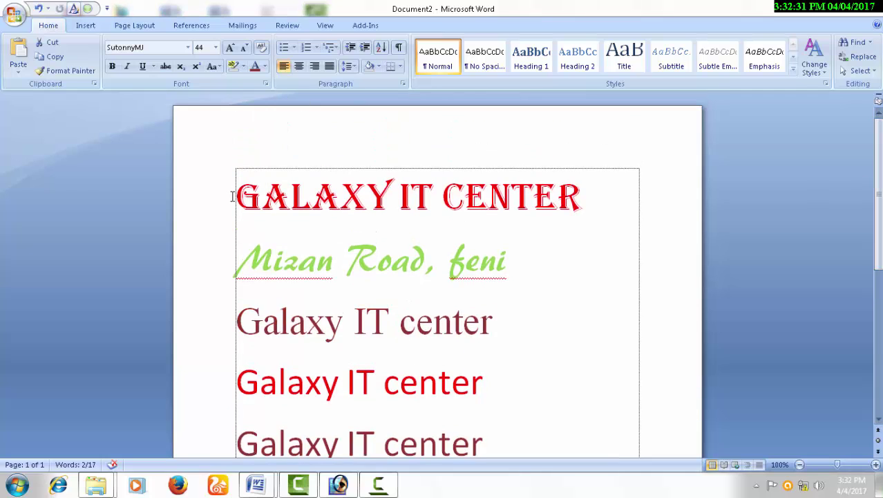
drag(232, 197, 568, 200)
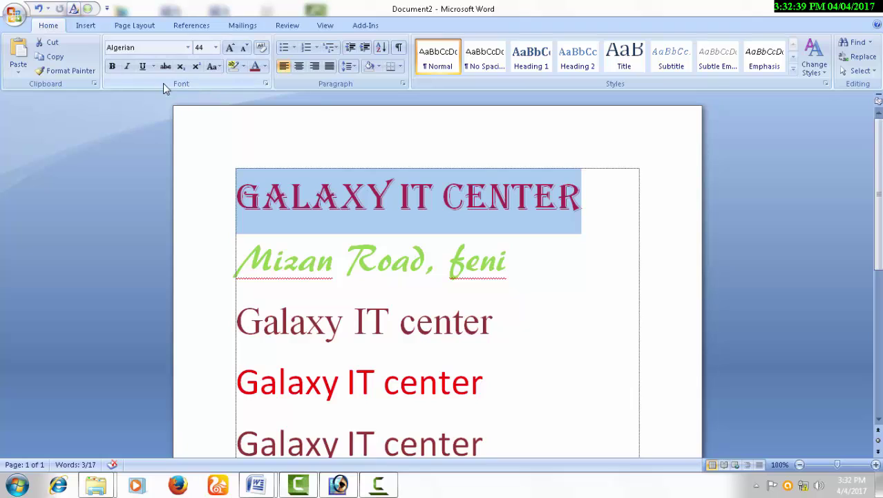
click(352, 204)
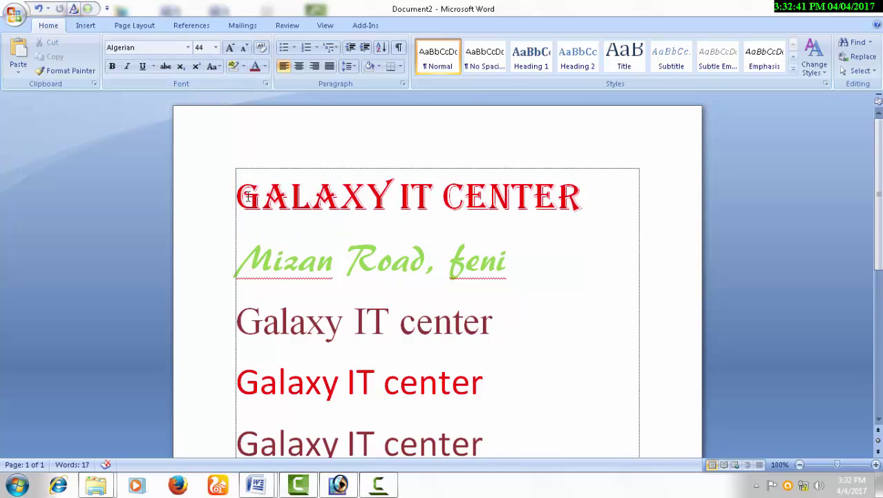
drag(239, 196, 585, 195)
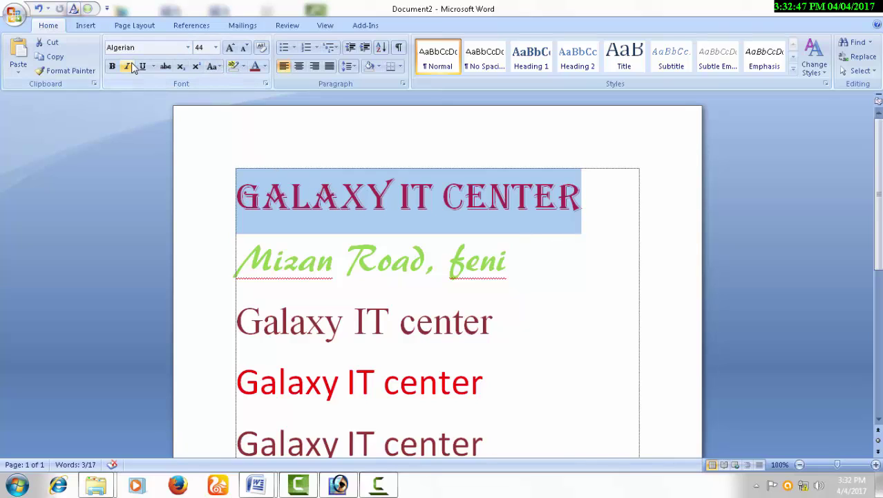
mouse_move(110, 40)
mouse_down()
mouse_move(117, 62)
mouse_move(141, 37)
mouse_move(101, 50)
mouse_up()
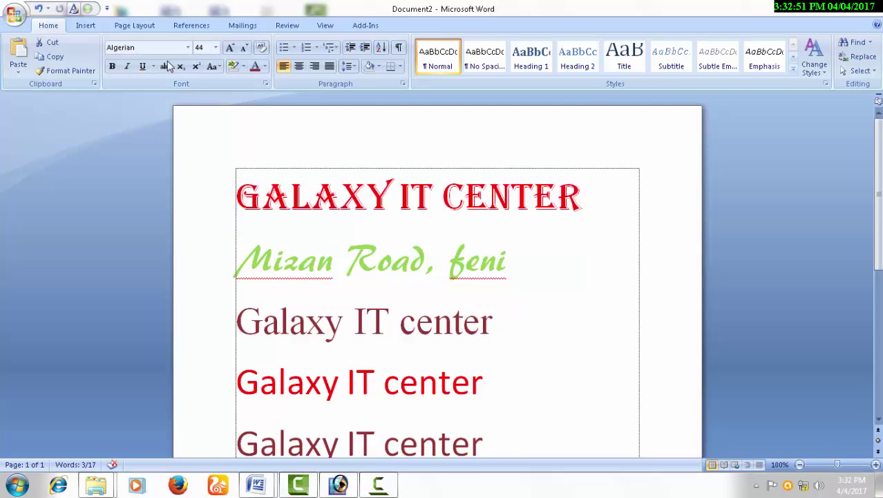
key(Escape)
click(286, 386)
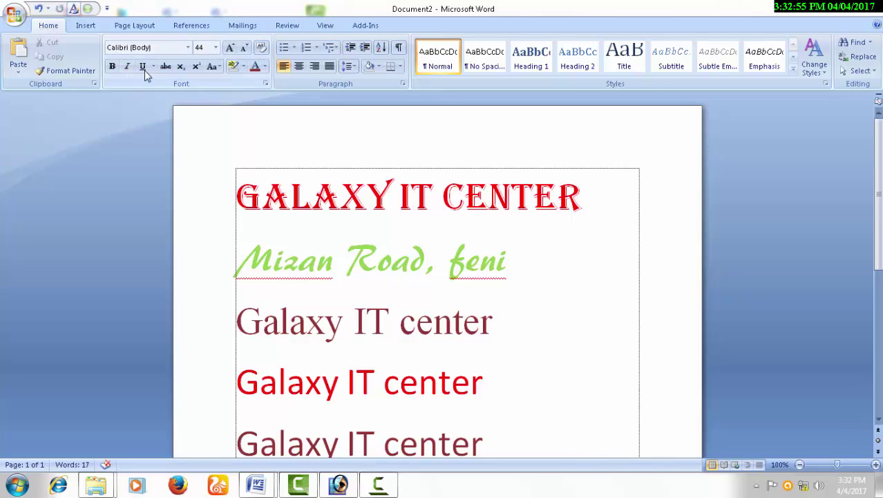
mouse_move(169, 39)
mouse_down()
mouse_move(128, 69)
mouse_move(181, 31)
mouse_move(142, 29)
mouse_up()
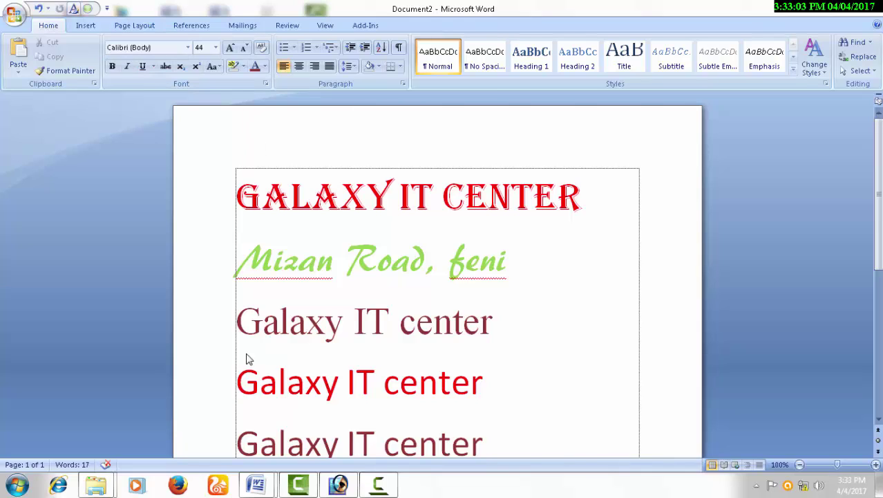
- Change the font of the red "Galaxy IT center" line, fourth in the document, to AR DELANEY
click(235, 394)
drag(261, 391, 483, 388)
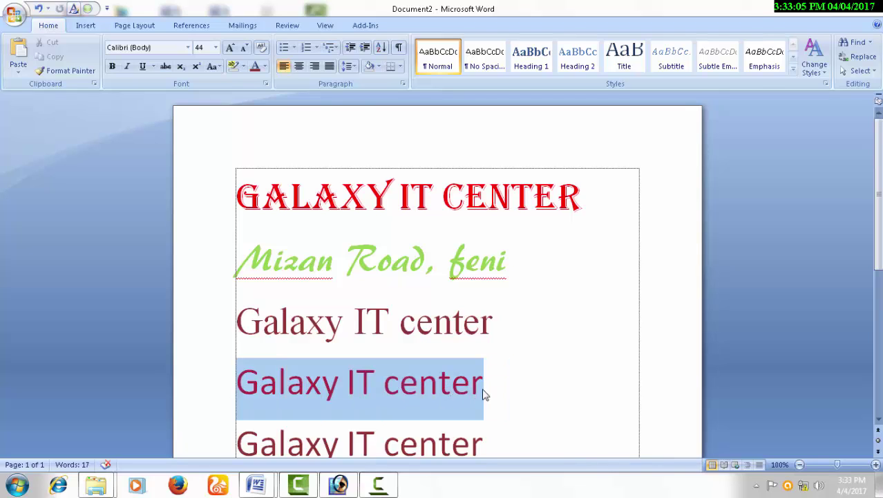
click(188, 47)
click(189, 49)
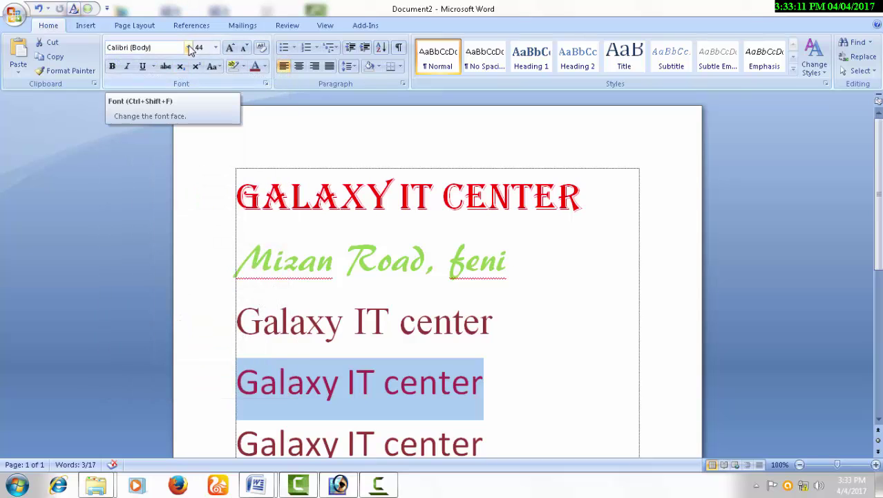
click(189, 47)
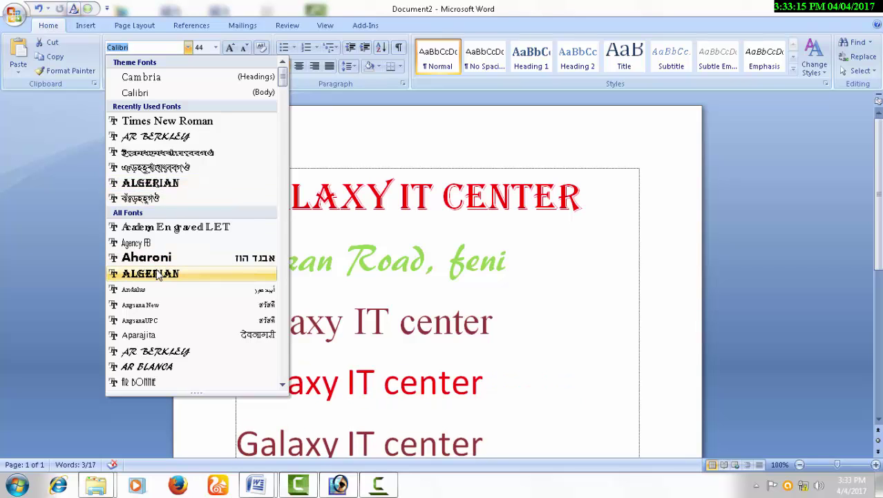
scroll(159, 287, down, 3)
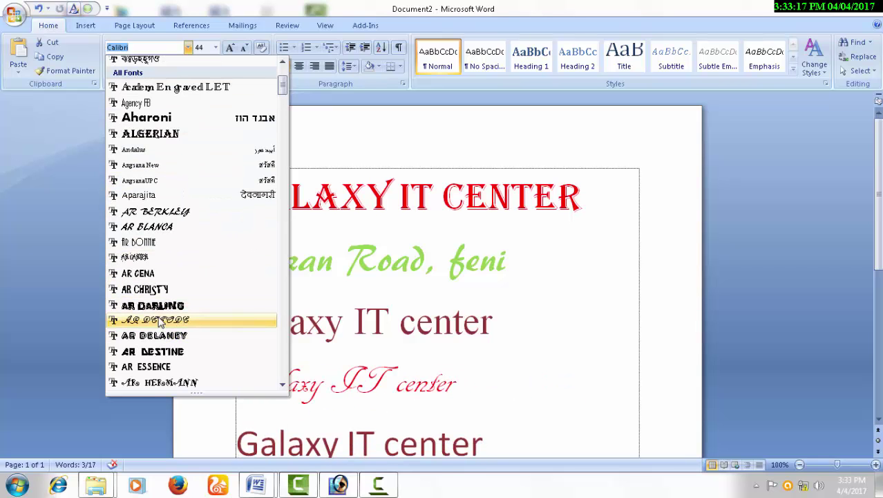
click(154, 335)
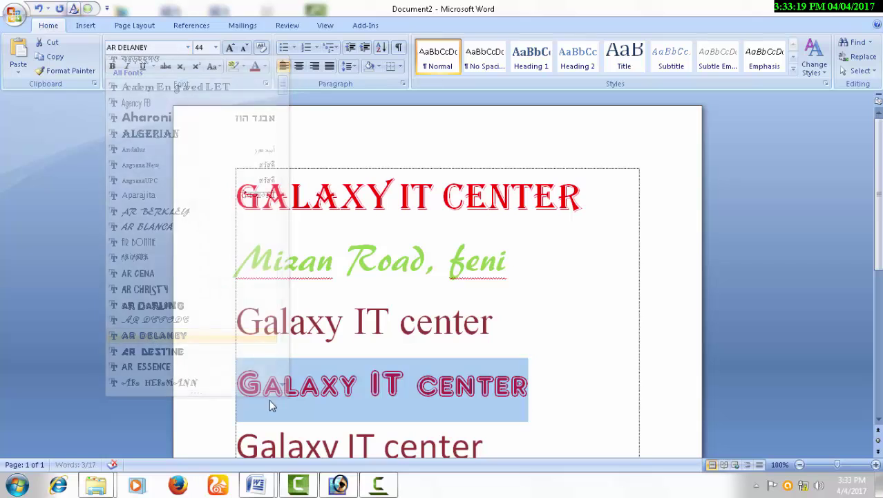
- Check the fonts applied to the red fourth line and the brown "Galaxy IT center" line directly above it
click(294, 389)
drag(235, 389, 519, 397)
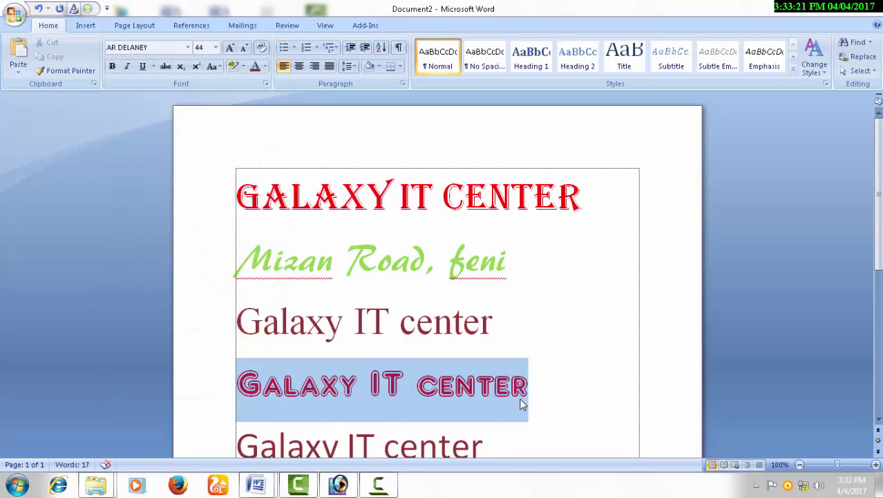
scroll(474, 326, down, 1)
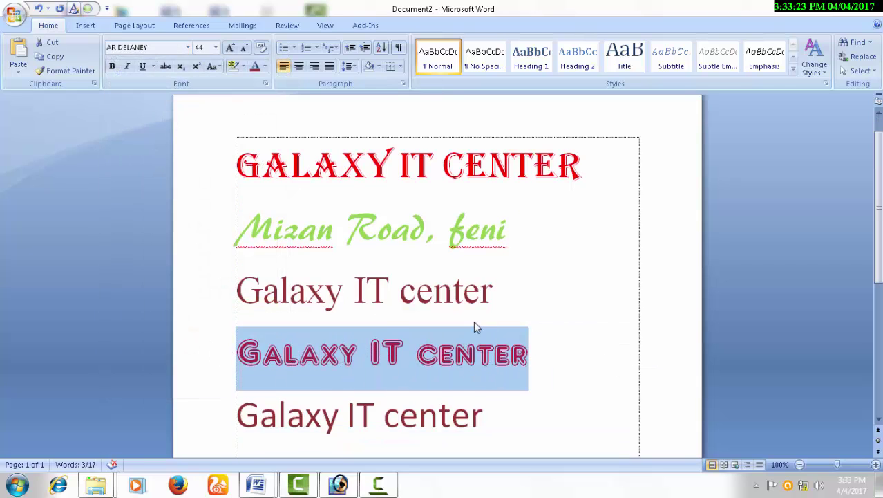
click(511, 359)
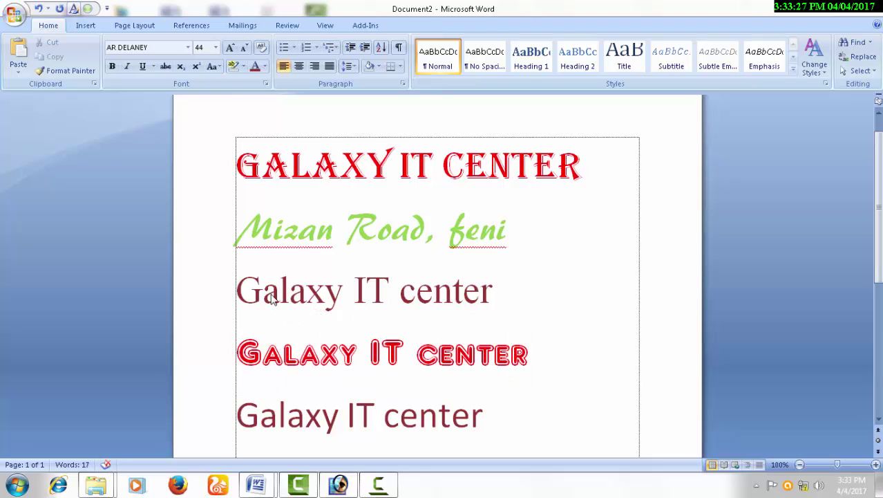
drag(238, 292, 497, 301)
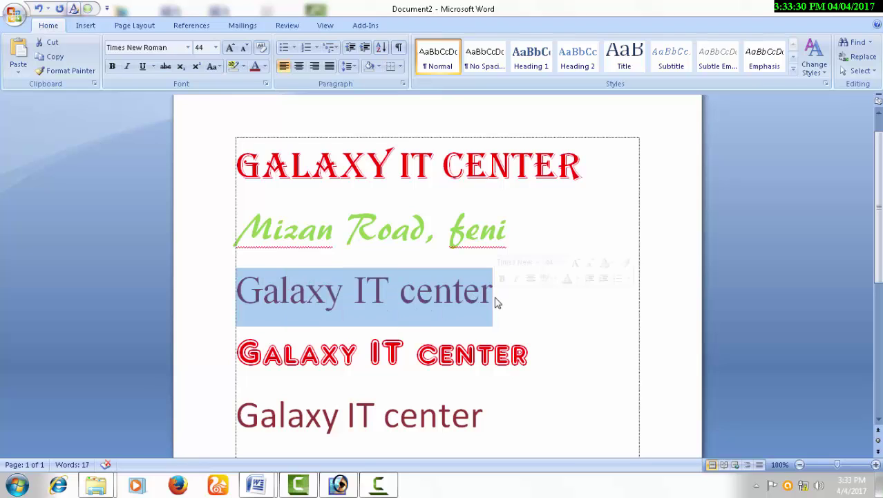
click(444, 307)
drag(243, 298, 493, 302)
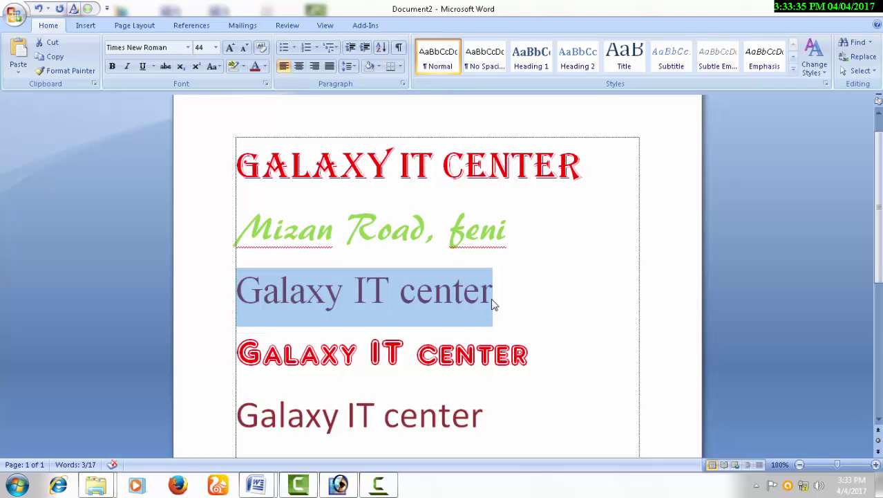
click(495, 305)
drag(237, 296, 529, 298)
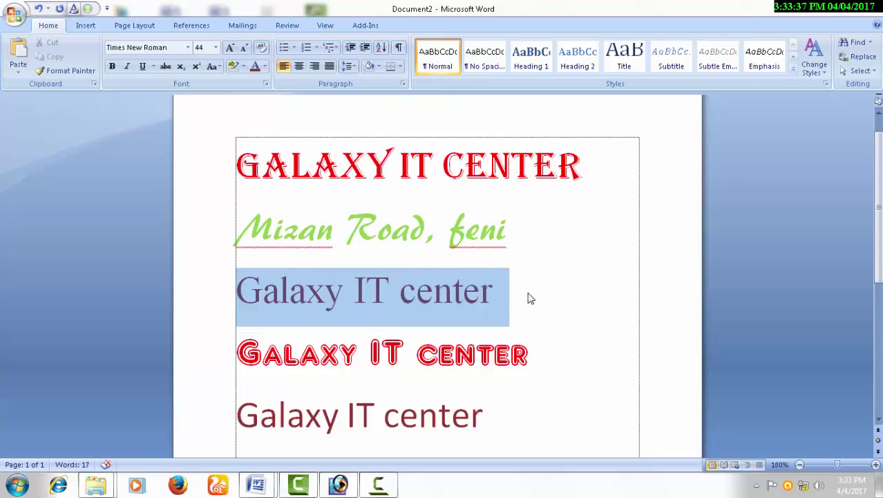
click(487, 291)
- Change the font of the brown "Galaxy IT center" line above the Bengali text to Times New Roman
scroll(356, 306, down, 1)
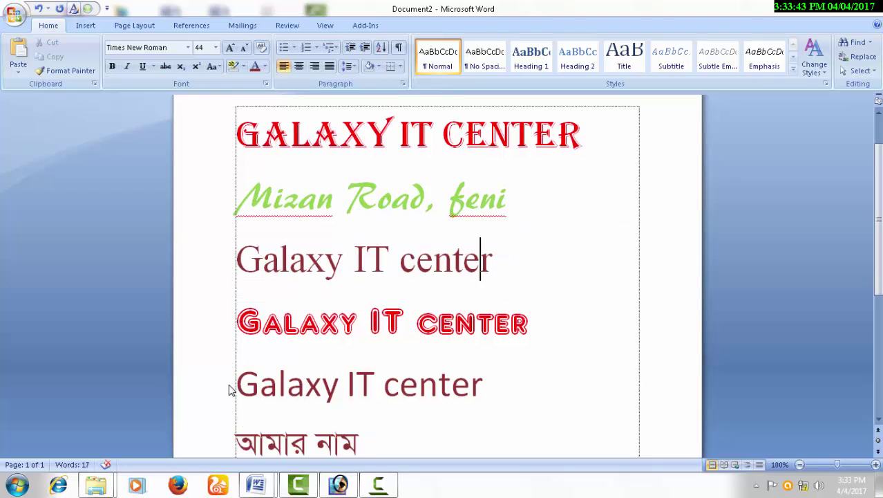
drag(233, 387, 492, 392)
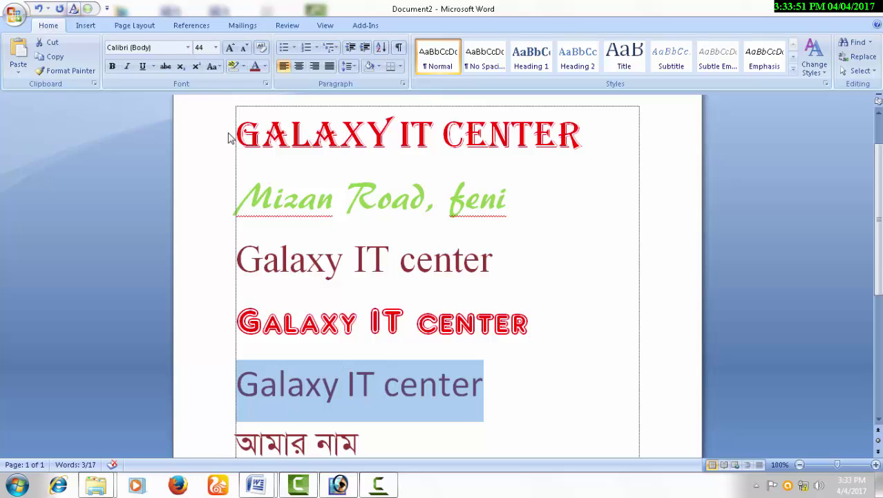
click(189, 48)
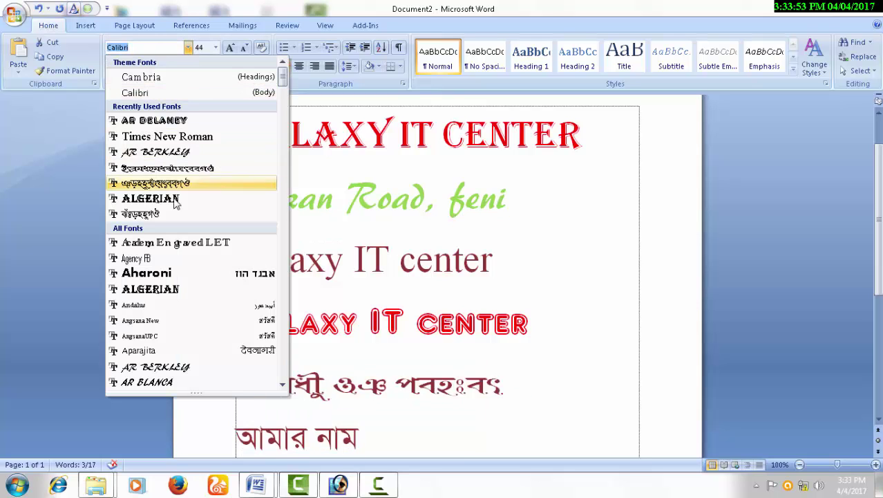
click(164, 142)
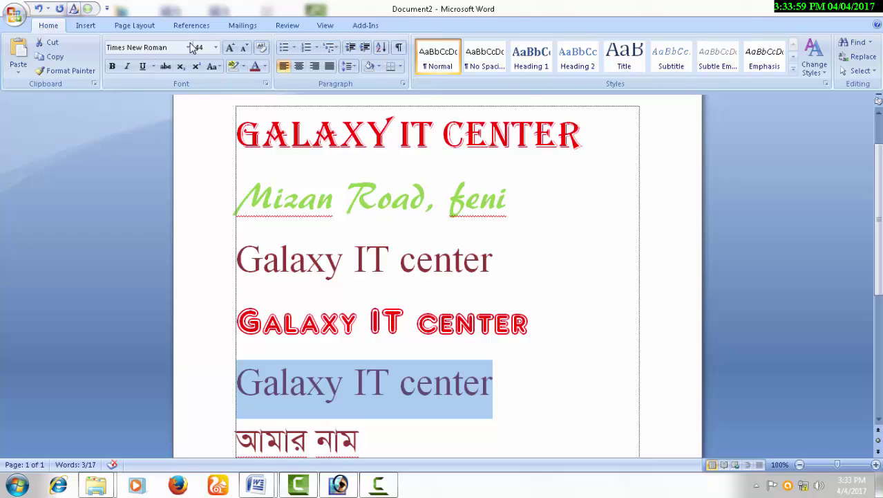
mouse_move(192, 47)
mouse_down()
mouse_move(137, 38)
mouse_move(119, 66)
mouse_move(194, 50)
mouse_move(190, 32)
mouse_up()
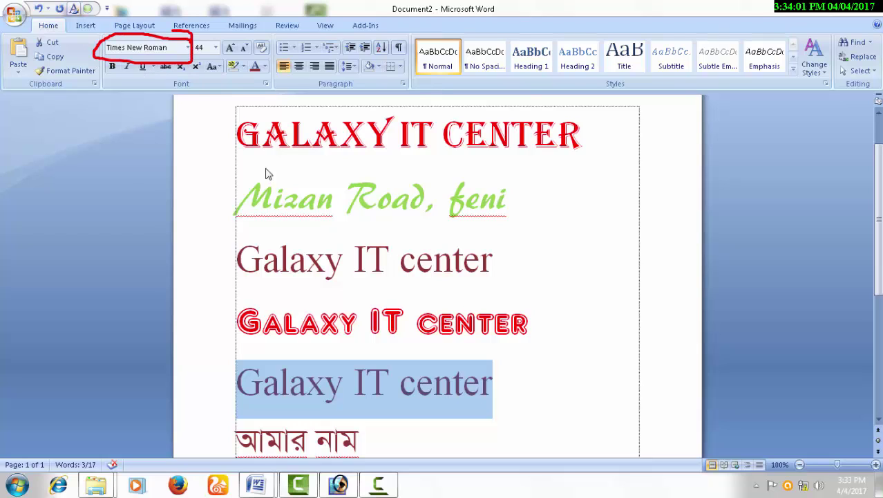
key(Escape)
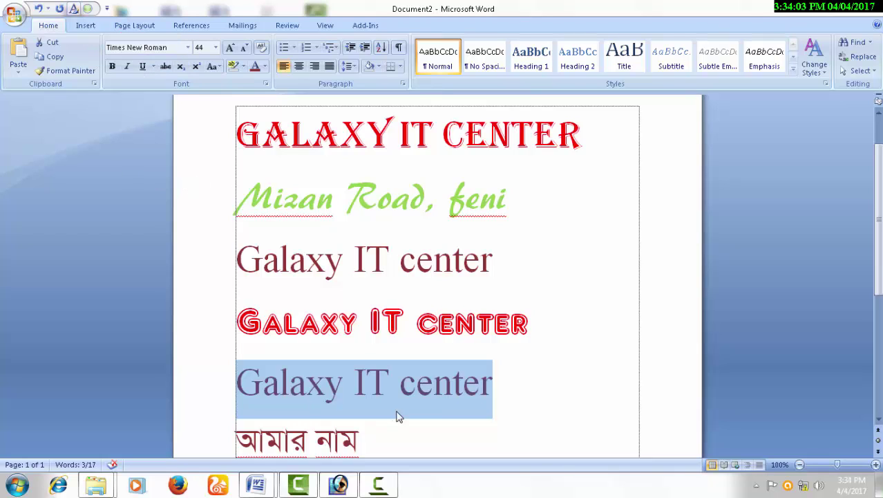
click(432, 389)
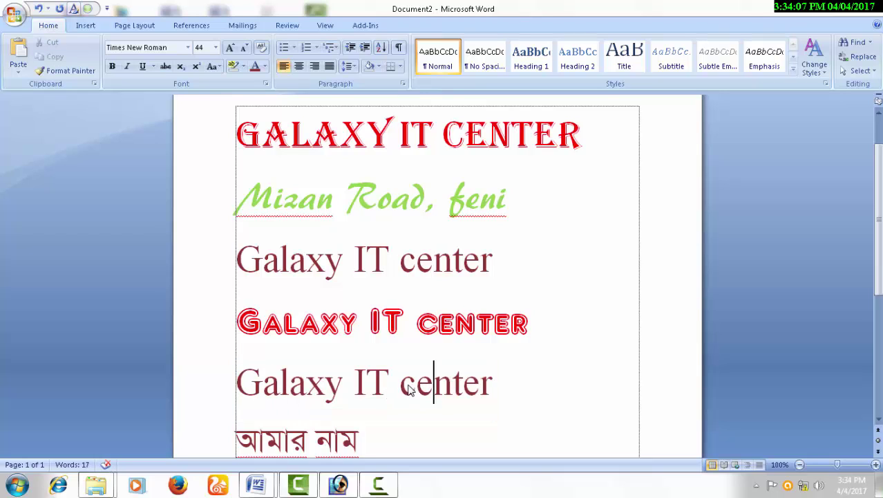
- Change the font of the Bengali line "আমার নাম" to BurigangaSushreeMJ
scroll(410, 390, down, 1)
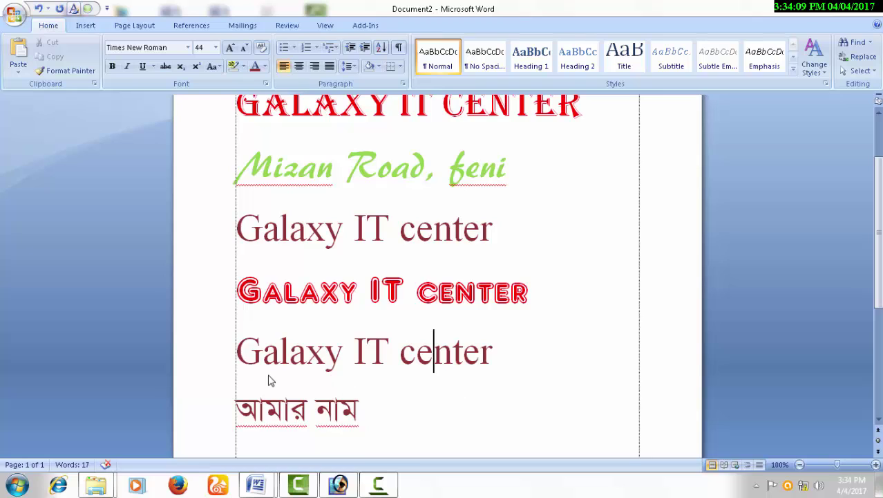
drag(239, 354, 487, 359)
click(491, 359)
drag(238, 412, 365, 419)
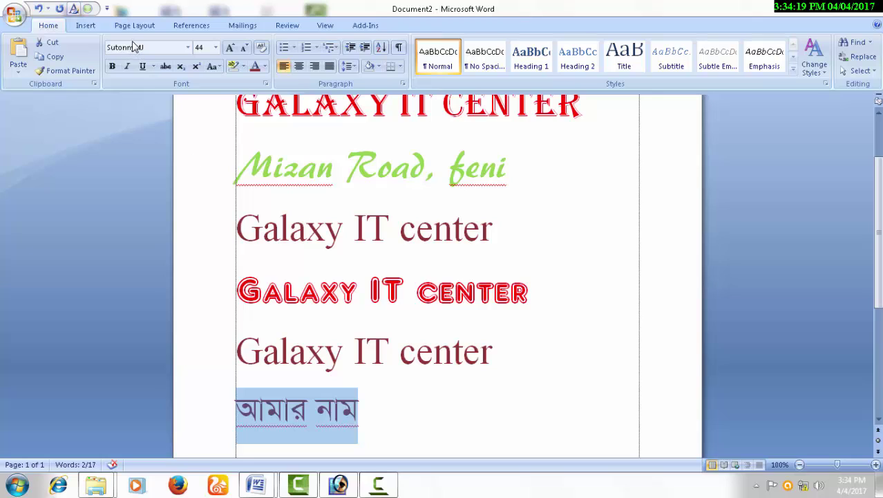
mouse_move(134, 35)
mouse_down()
mouse_move(121, 61)
mouse_move(161, 48)
mouse_move(127, 35)
mouse_up()
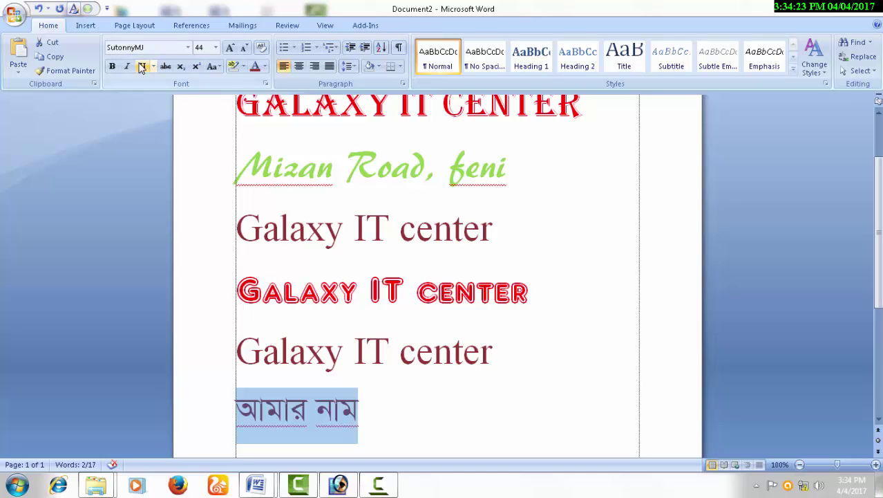
click(368, 430)
drag(229, 416, 371, 421)
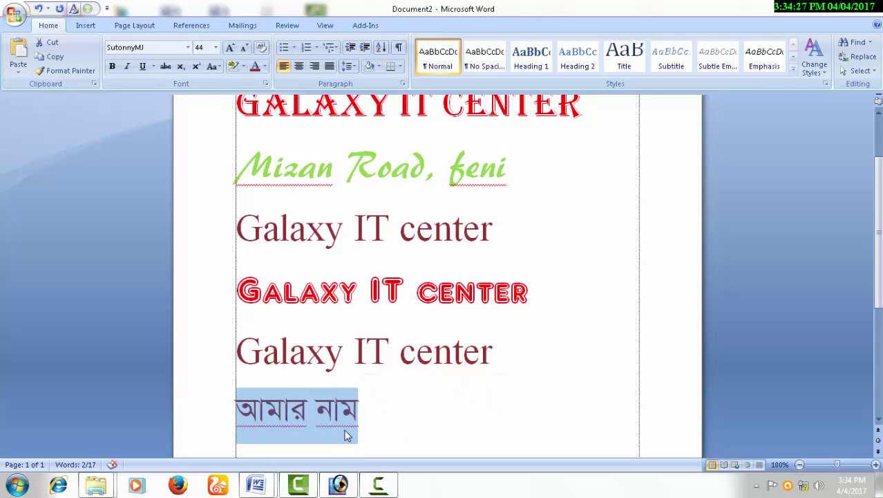
click(188, 48)
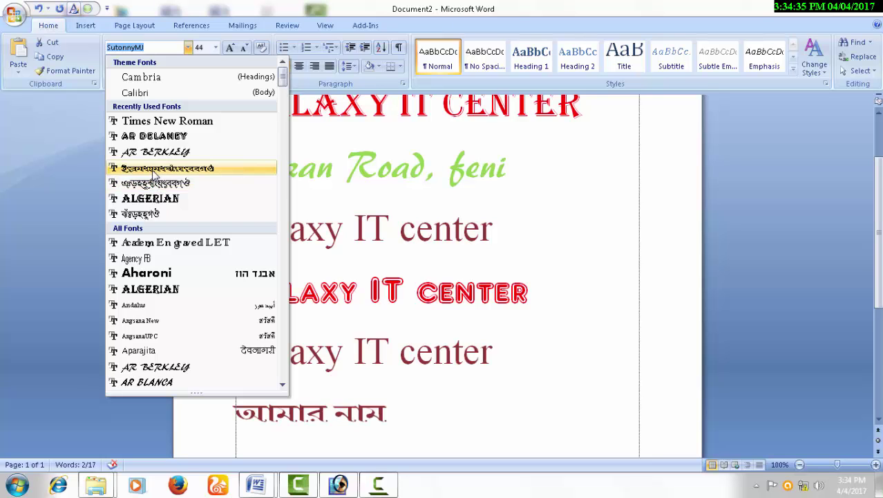
click(155, 168)
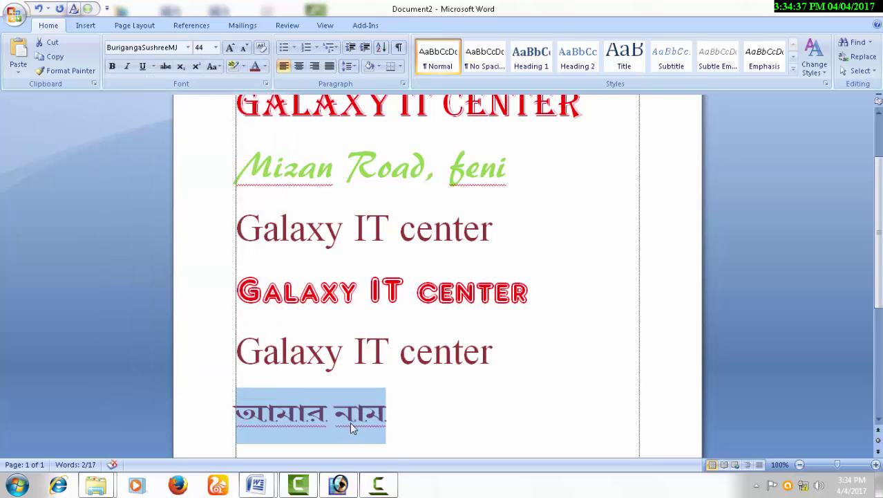
mouse_move(396, 394)
mouse_down()
mouse_move(243, 416)
mouse_move(379, 446)
mouse_up()
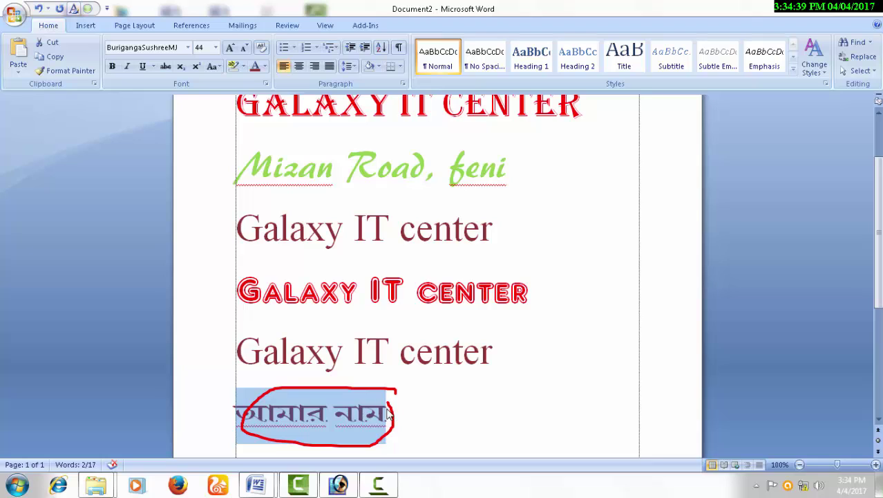
click(391, 426)
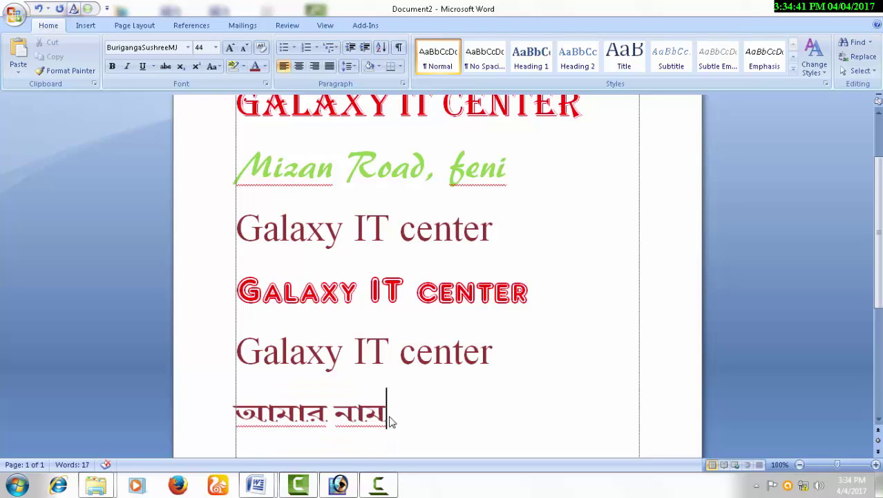
- Apply the Bengali font PinkiyMJ to the "আমার নাম" line
mouse_move(398, 401)
mouse_down()
mouse_move(231, 408)
mouse_move(315, 443)
mouse_move(388, 401)
mouse_move(373, 397)
mouse_up()
triple_click(239, 419)
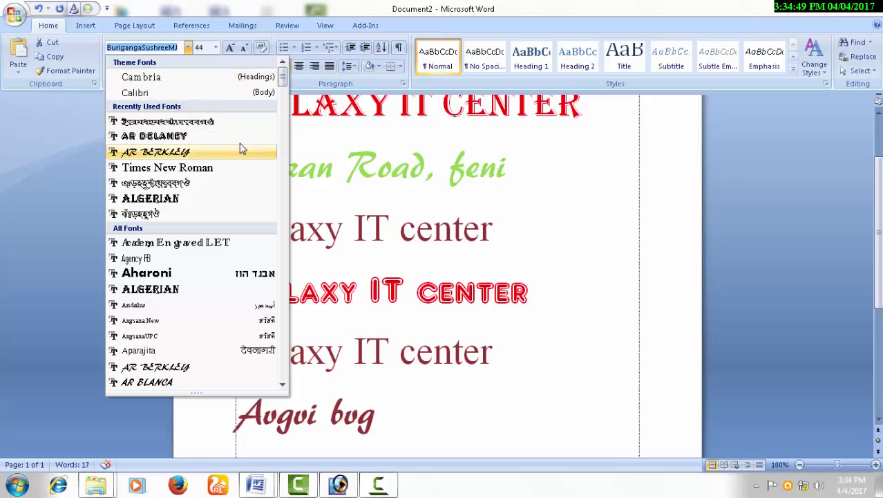
drag(284, 81, 273, 176)
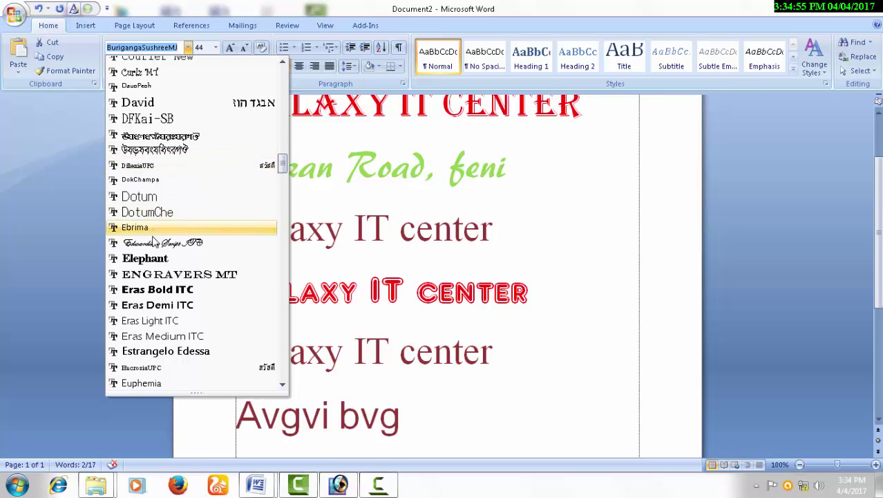
drag(283, 168, 283, 220)
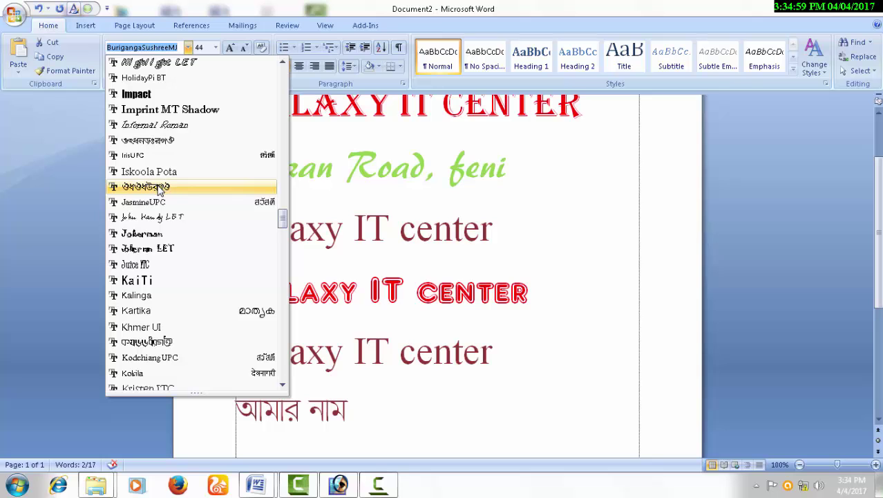
drag(282, 221, 282, 291)
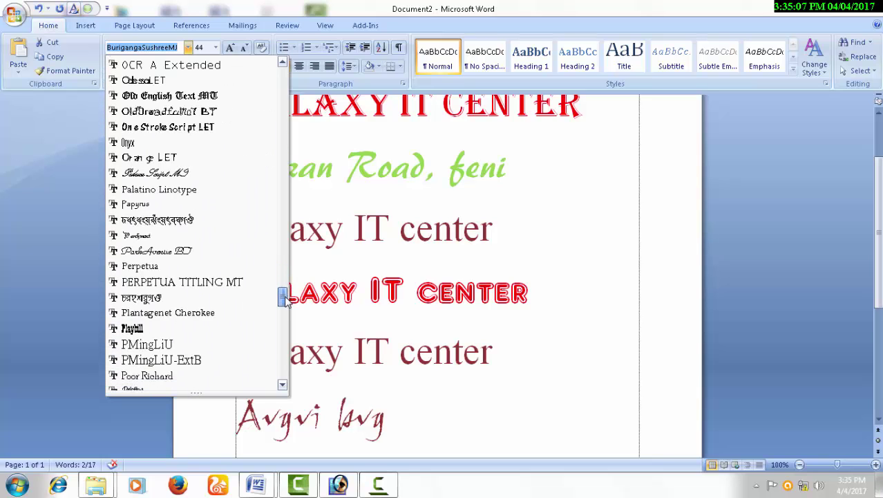
click(165, 300)
click(320, 426)
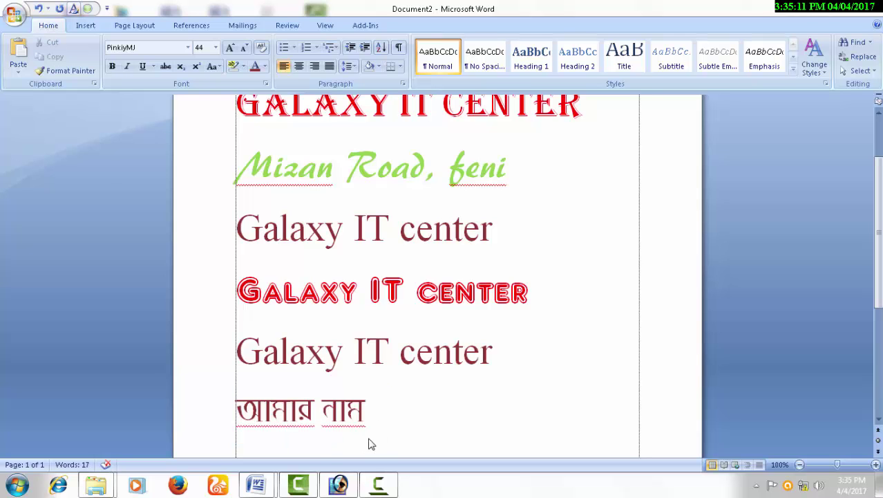
- Set the font size of the red "Galaxy IT center" title line to 36
scroll(234, 166, up, 2)
scroll(233, 115, up, 1)
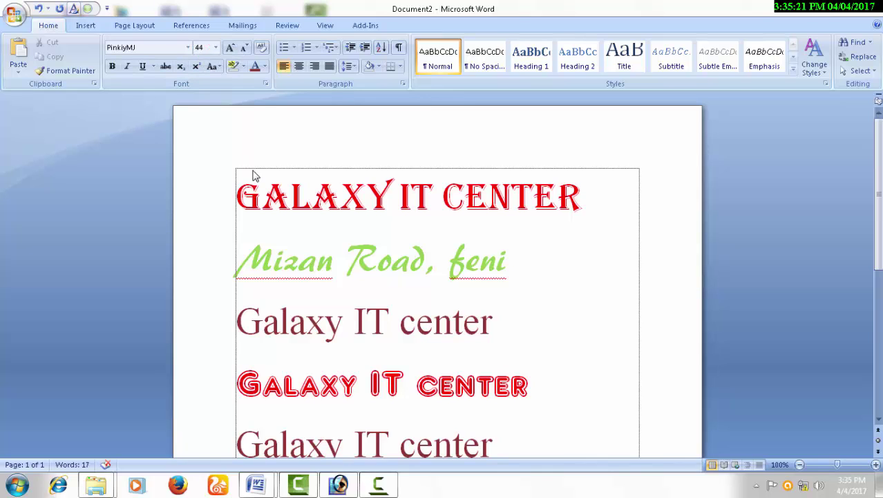
scroll(418, 301, down, 4)
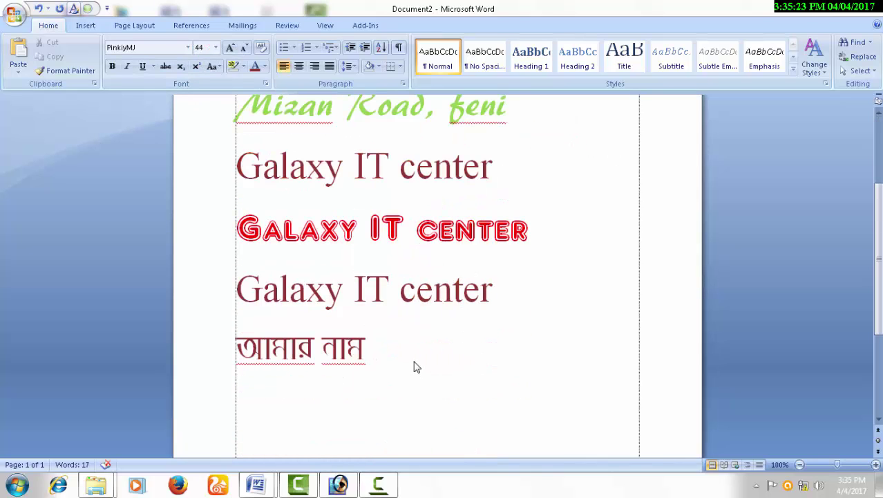
key(Return)
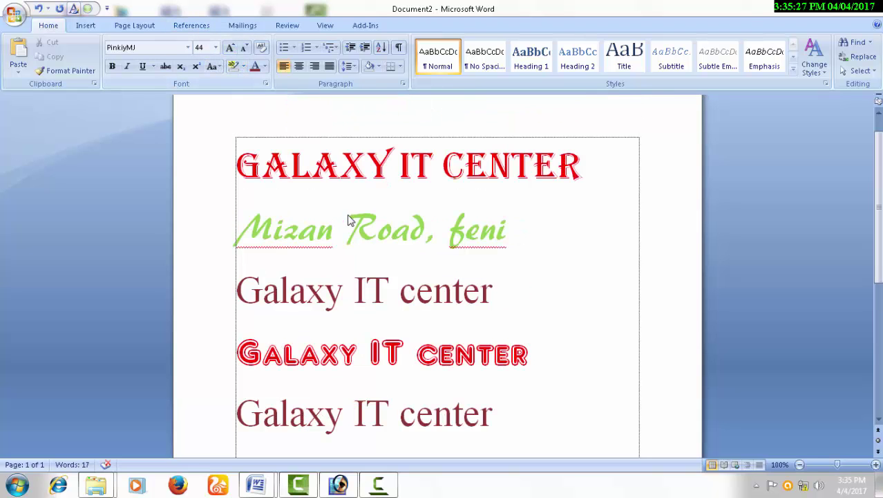
scroll(261, 178, up, 3)
drag(237, 166, 581, 169)
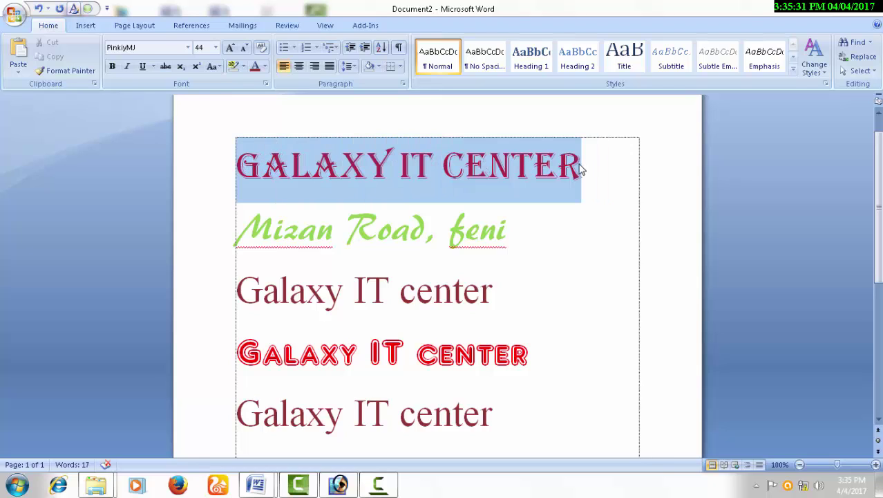
click(216, 48)
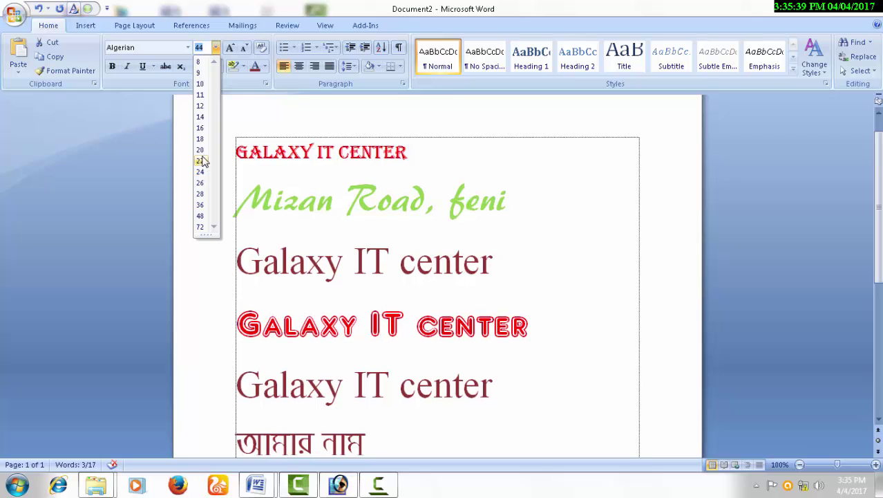
click(203, 206)
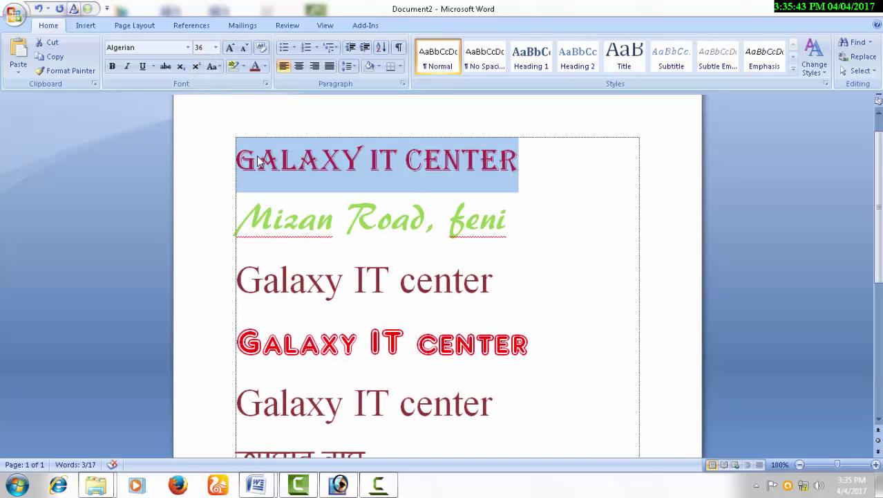
click(525, 172)
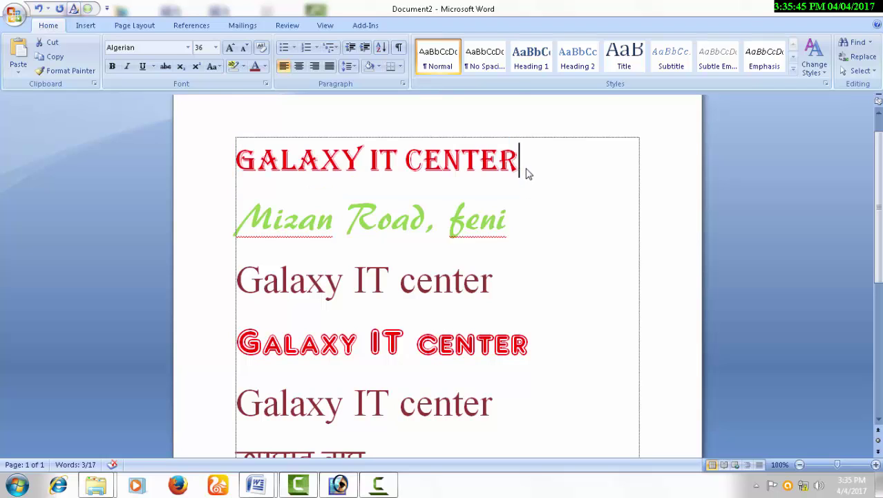
- Insert sample bracket characters after the red title line and erase them
drag(238, 162, 524, 161)
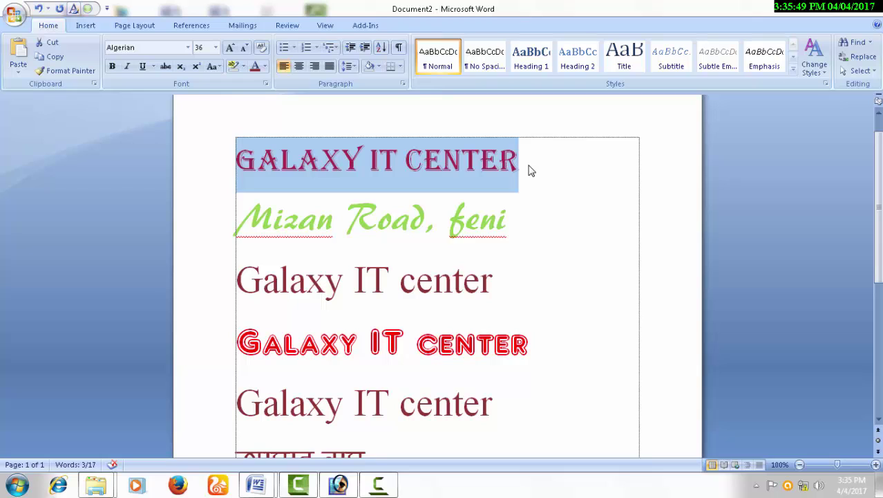
click(546, 170)
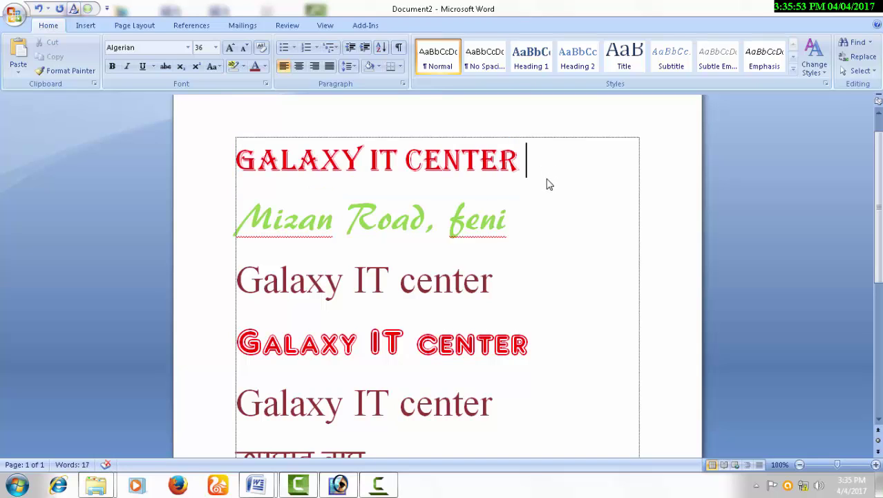
text([)
key(BackSpace)
text([)
key(BackSpace)
text(})
key(BackSpace)
text(])
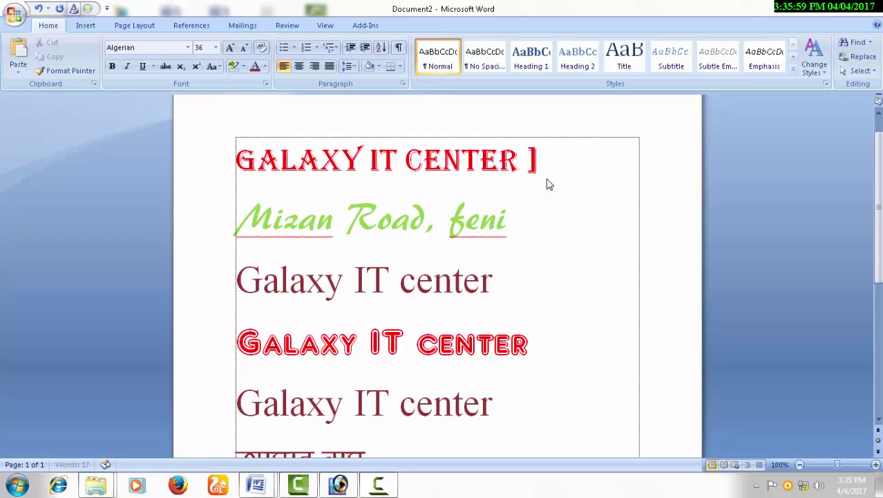
key(BackSpace)
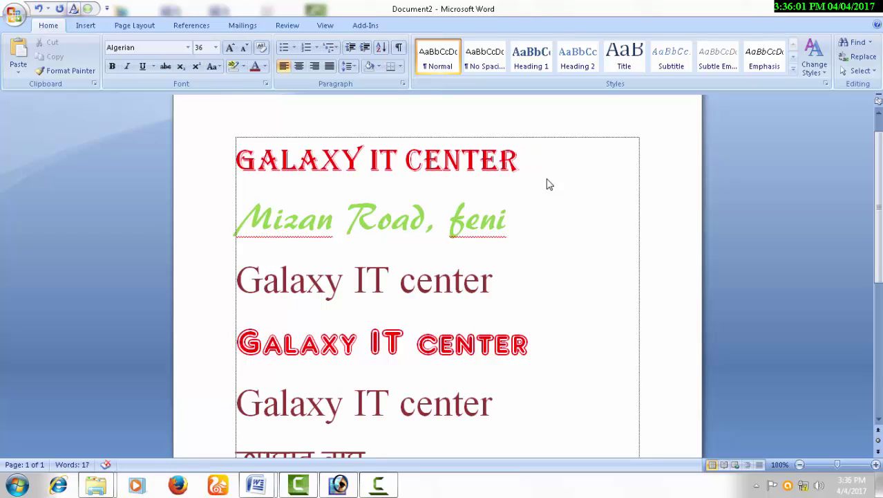
- Enlarge the red title line in one-point increments to font size 50
drag(234, 165, 522, 158)
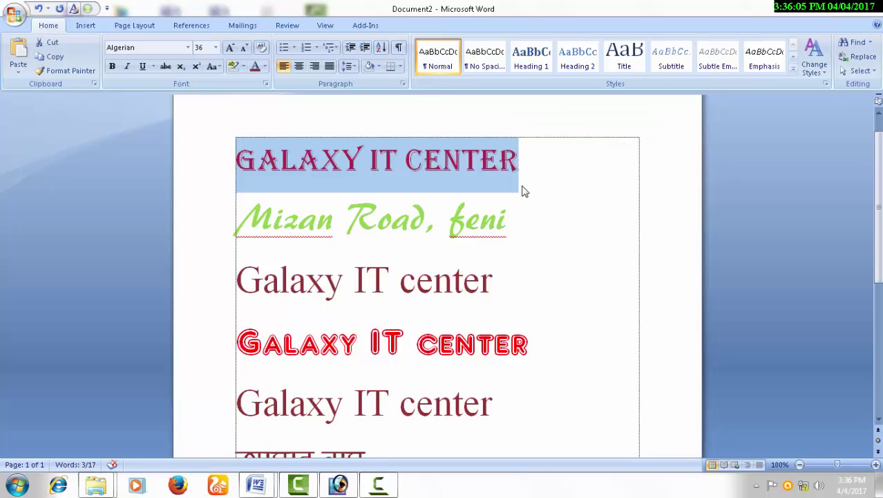
key(ctrl+bracketright)
key(ctrl+bracketright)
key(ctrl+bracketright)
key(ctrl+bracketright)
key(ctrl+bracketright)
key(ctrl+bracketright)
key(ctrl+bracketright)
key(ctrl+bracketright)
key(ctrl+bracketright)
key(ctrl+bracketright)
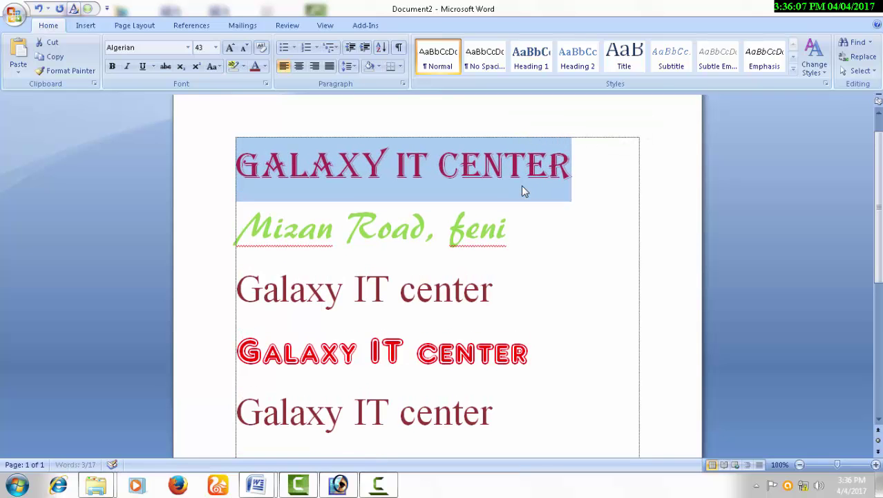
key(ctrl+bracketright)
key(ctrl+bracketright)
key(ctrl+bracketright)
key(ctrl+bracketright)
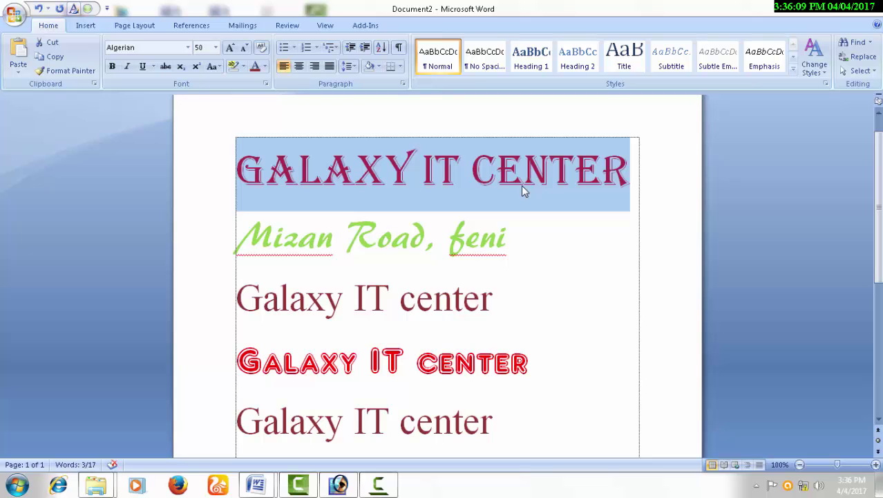
- Reduce the red title line in one-point increments to font size 40
key(ctrl+bracketleft)
key(ctrl+bracketleft)
key(ctrl+bracketleft)
key(ctrl+bracketleft)
key(ctrl+bracketleft)
key(ctrl+bracketleft)
key(ctrl+bracketleft)
key(ctrl+bracketleft)
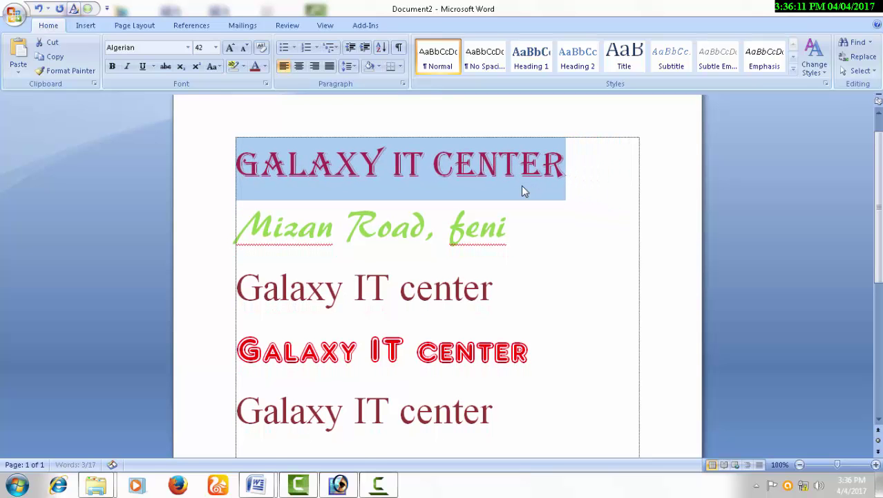
key(ctrl+bracketleft)
key(ctrl+bracketleft)
click(588, 180)
- Add the lines "CTRL + ]" and "CTRL +[" below the red title line, and delete both
key(Return)
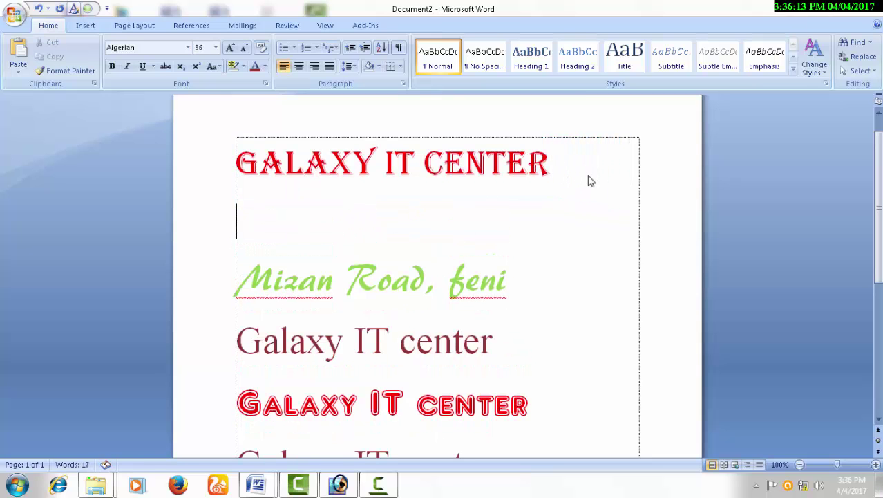
text(CTRL)
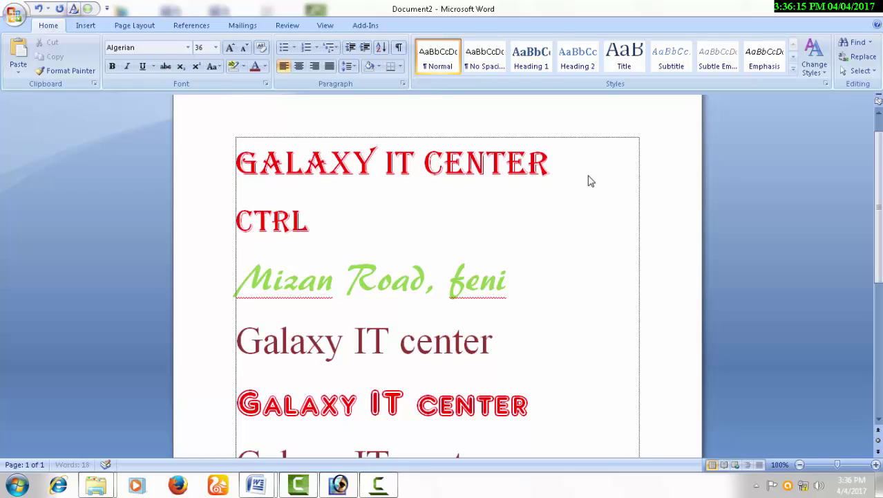
text( + ])
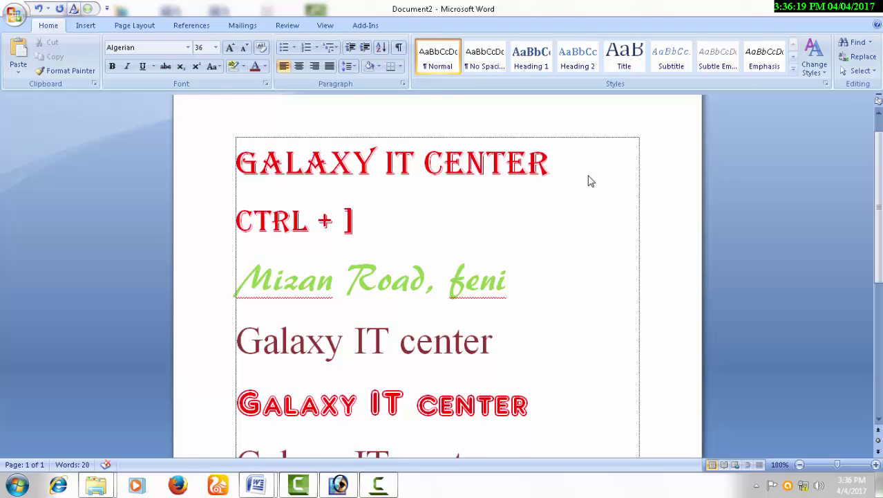
key(Return)
text(CTR)
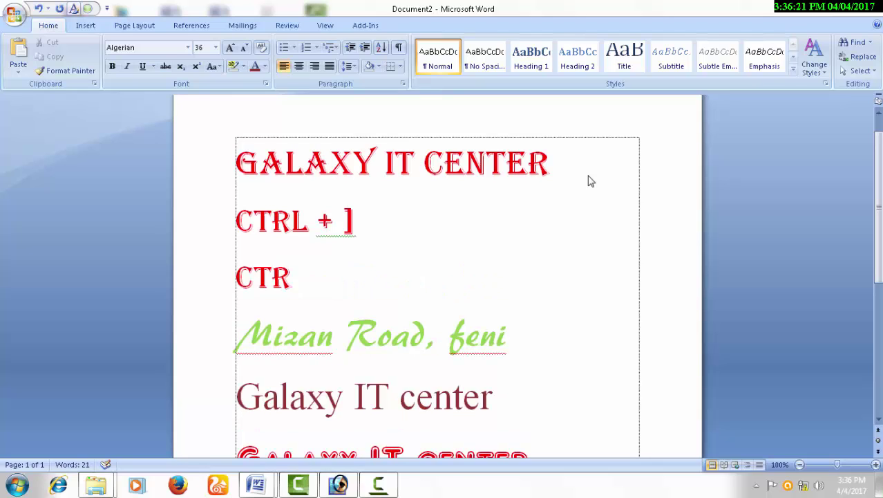
text(L +[)
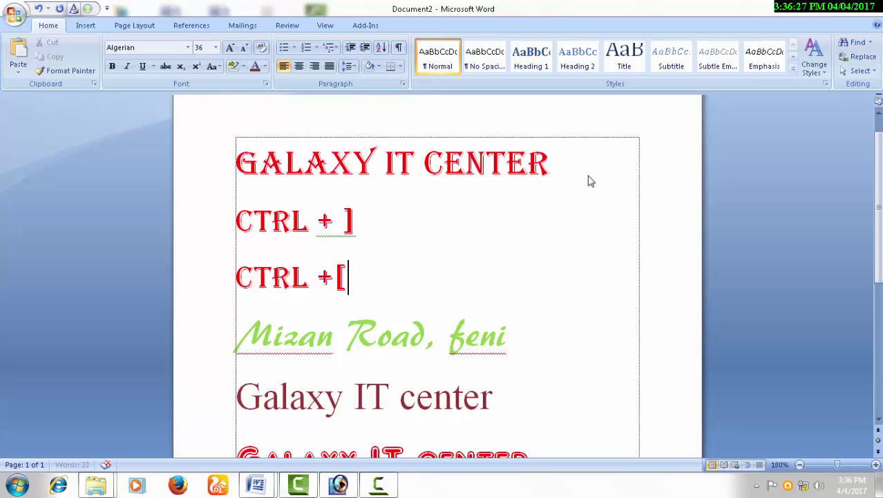
drag(390, 270, 251, 222)
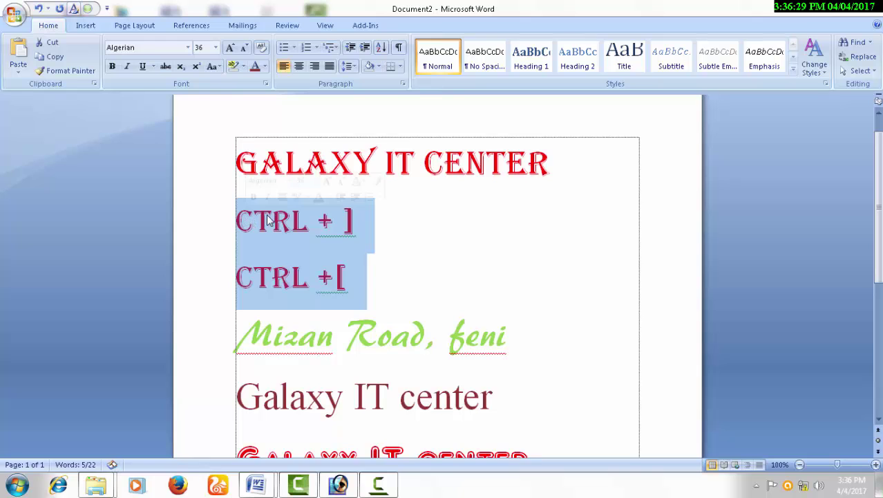
key(Delete)
- Enlarge the whole red title line in one-point increments to a font size of about 59
click(194, 136)
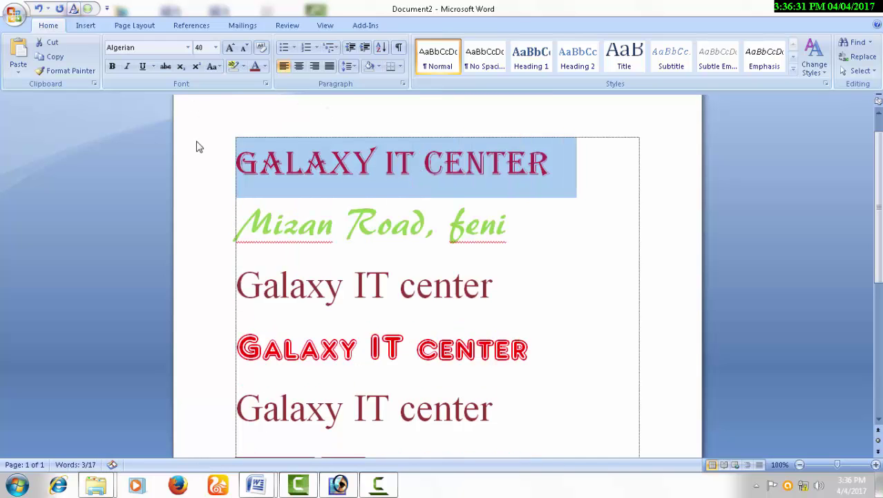
key(ctrl+bracketright)
key(ctrl+bracketright)
key(ctrl+bracketright)
key(ctrl+bracketright)
key(ctrl+bracketright)
key(ctrl+bracketright)
key(ctrl+bracketright)
key(ctrl+bracketright)
key(ctrl+bracketright)
key(ctrl+bracketright)
key(ctrl+bracketright)
key(ctrl+bracketright)
key(ctrl+bracketright)
key(ctrl+bracketright)
key(ctrl+bracketright)
key(ctrl+bracketright)
key(ctrl+bracketright)
- Shrink the red title line in one-point increments to font size 42 and deselect it
key(ctrl+bracketleft)
key(ctrl+bracketleft)
key(ctrl+bracketleft)
key(ctrl+bracketleft)
key(ctrl+bracketleft)
key(ctrl+bracketleft)
key(ctrl+bracketleft)
key(ctrl+bracketleft)
key(ctrl+bracketleft)
key(ctrl+bracketleft)
key(ctrl+bracketleft)
key(ctrl+bracketleft)
key(ctrl+bracketleft)
key(ctrl+bracketleft)
key(ctrl+bracketleft)
key(ctrl+bracketleft)
key(ctrl+bracketleft)
key(ctrl+bracketleft)
key(ctrl+bracketleft)
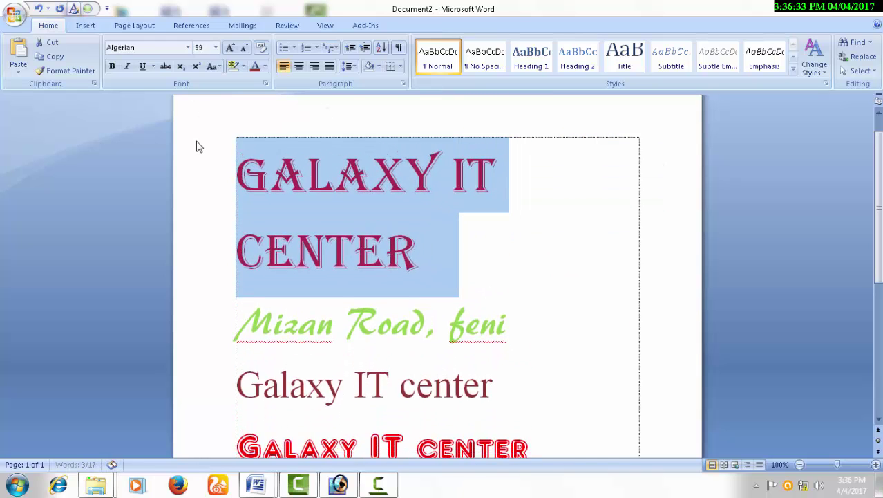
click(545, 177)
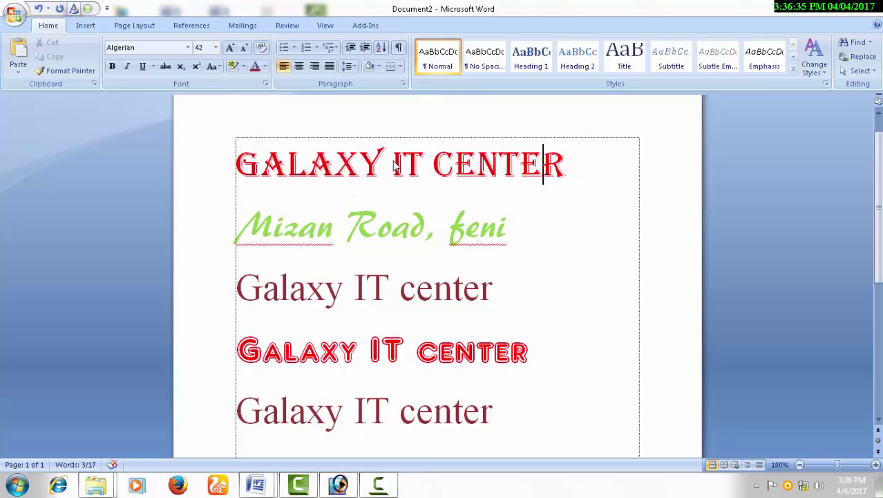
- Enlarge the red title line beyond 80 points with Grow Font
drag(232, 164, 481, 163)
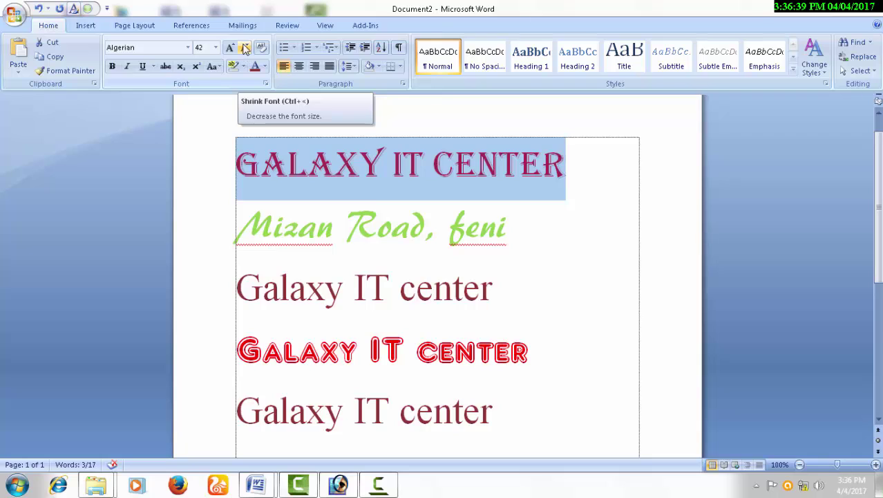
mouse_move(238, 36)
mouse_down()
mouse_move(221, 50)
mouse_move(249, 61)
mouse_move(235, 38)
mouse_up()
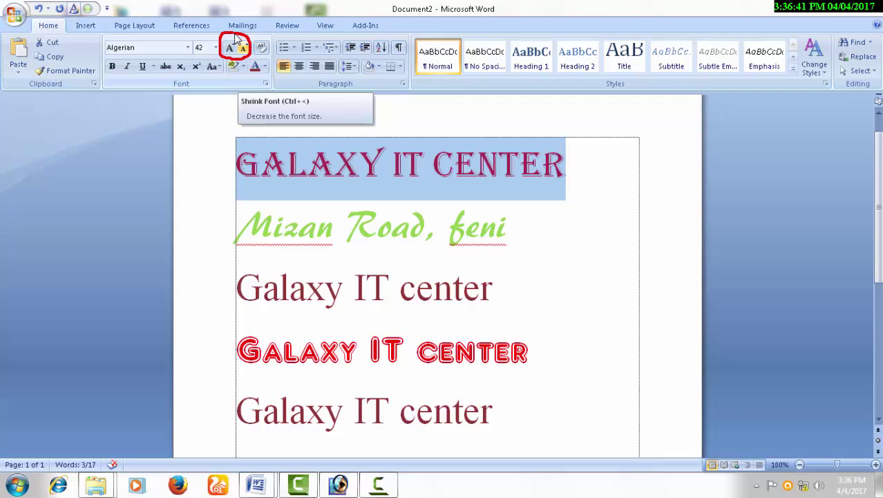
key(Escape)
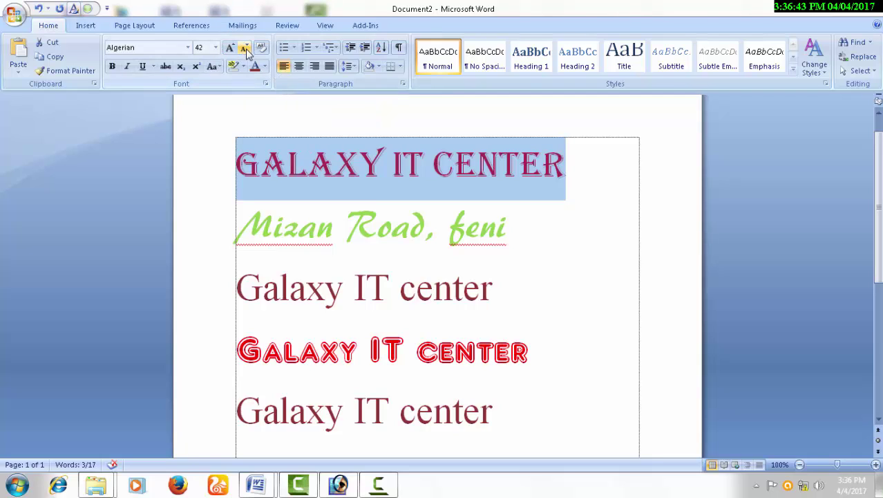
click(230, 48)
click(230, 49)
click(230, 49)
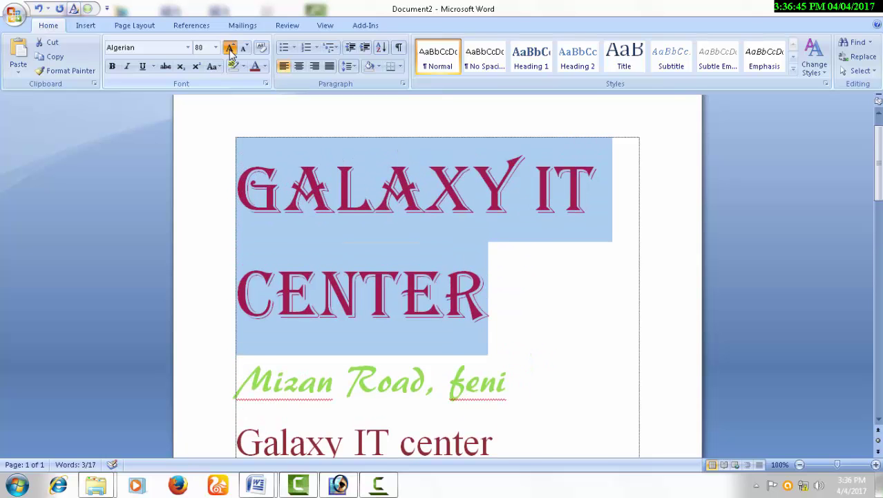
click(230, 49)
click(230, 48)
- Reduce the red title line to 28 points with Shrink Font and raise it to 36 with Grow Font
click(245, 49)
click(245, 49)
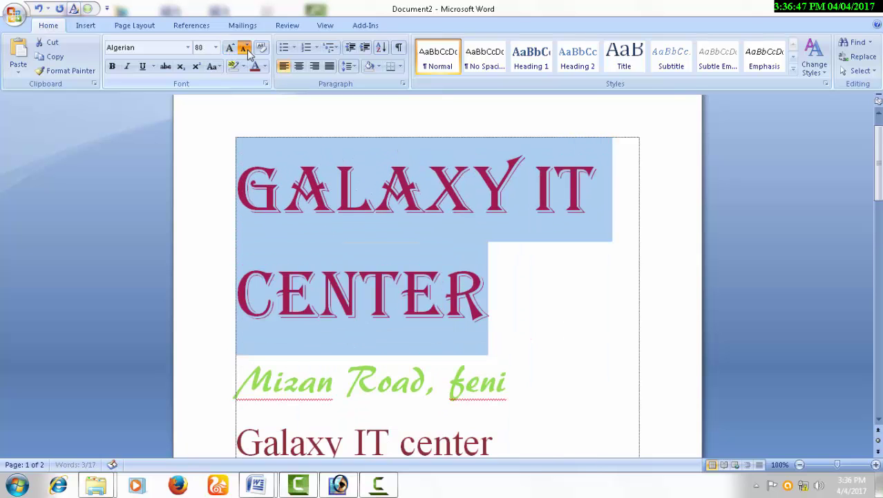
click(245, 48)
click(245, 48)
click(246, 49)
click(246, 50)
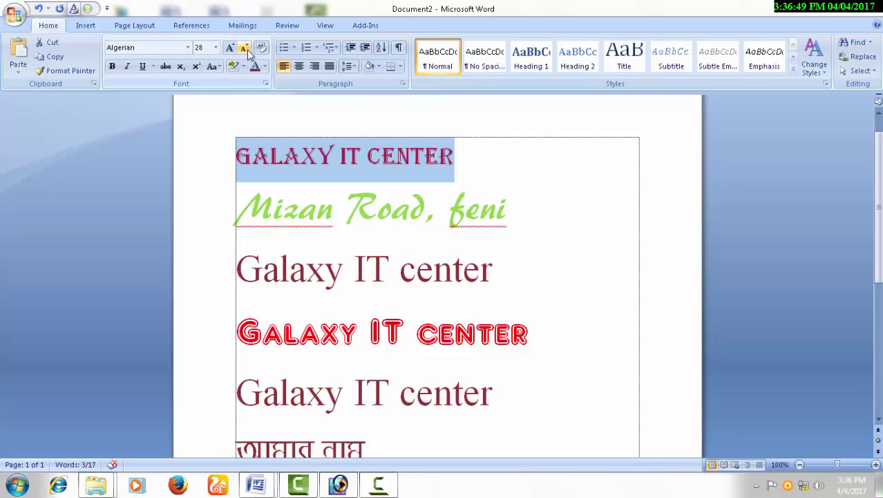
click(230, 50)
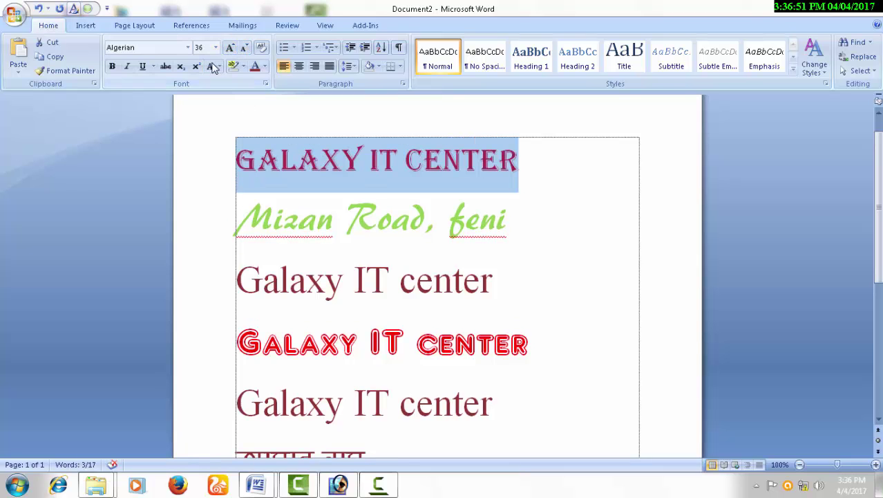
- Change the font of the red title line to Times New Roman and deselect the text
click(187, 47)
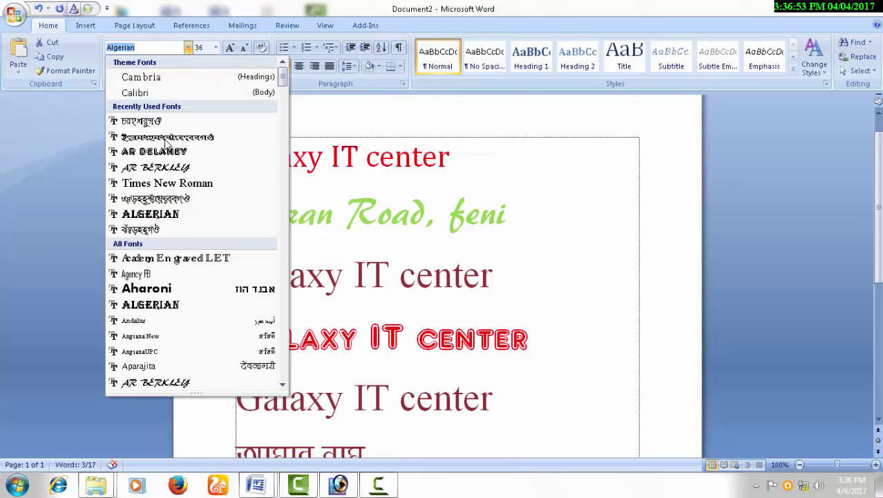
click(163, 183)
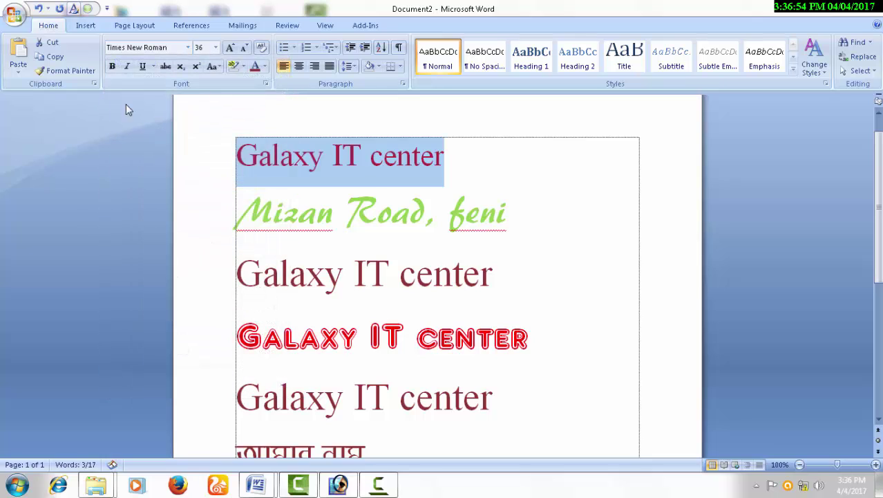
click(486, 181)
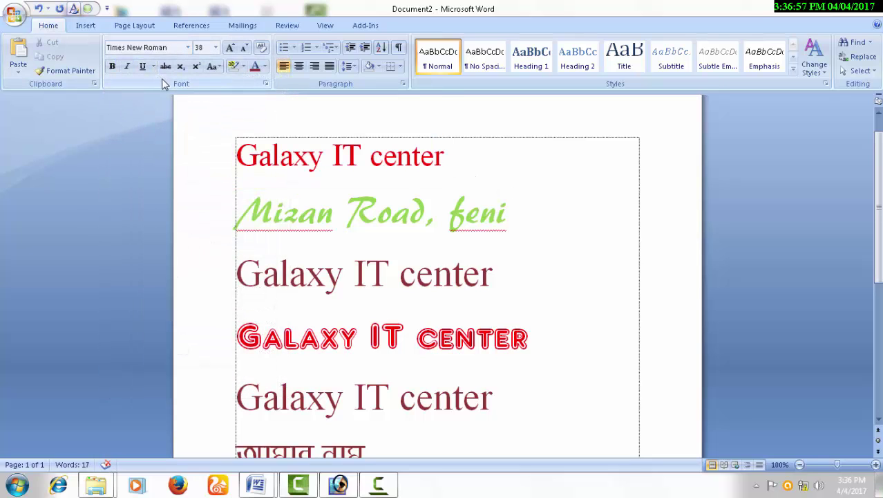
mouse_move(107, 66)
mouse_down()
mouse_move(122, 80)
mouse_move(228, 81)
mouse_move(175, 61)
mouse_move(109, 66)
mouse_up()
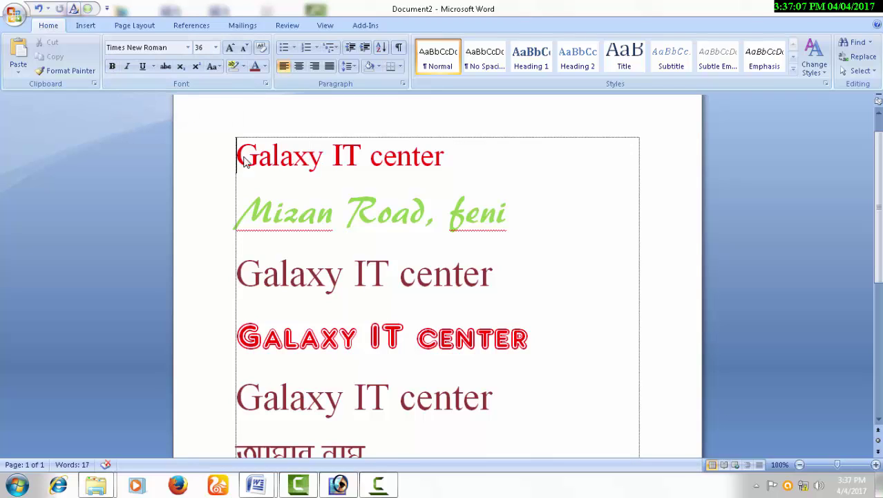
- Apply bold to the red title line and remove it again, two times over, and deselect the text
drag(237, 153, 461, 158)
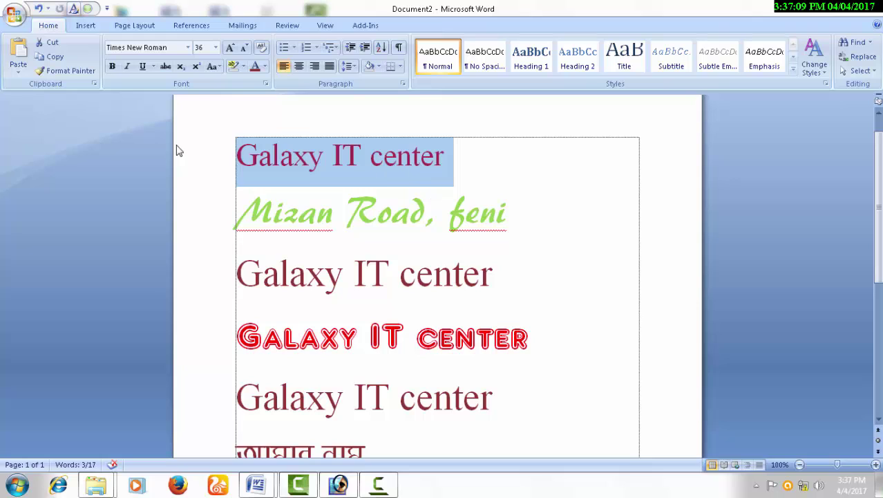
click(111, 66)
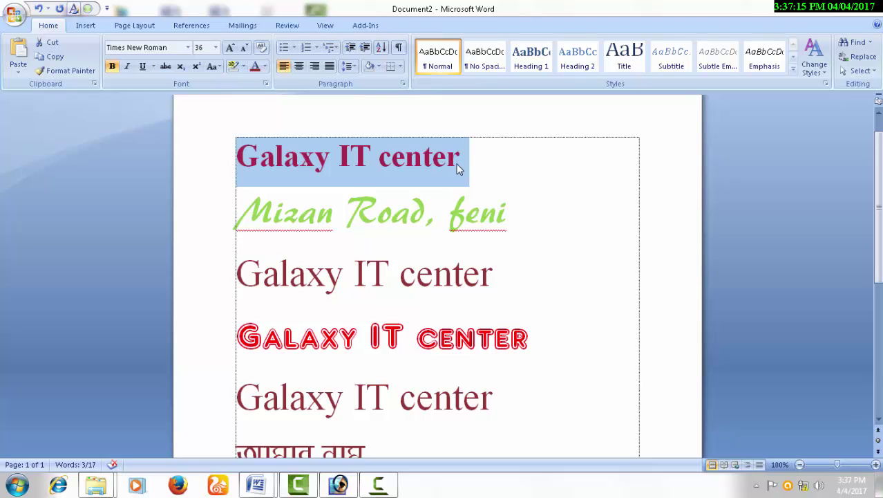
click(111, 67)
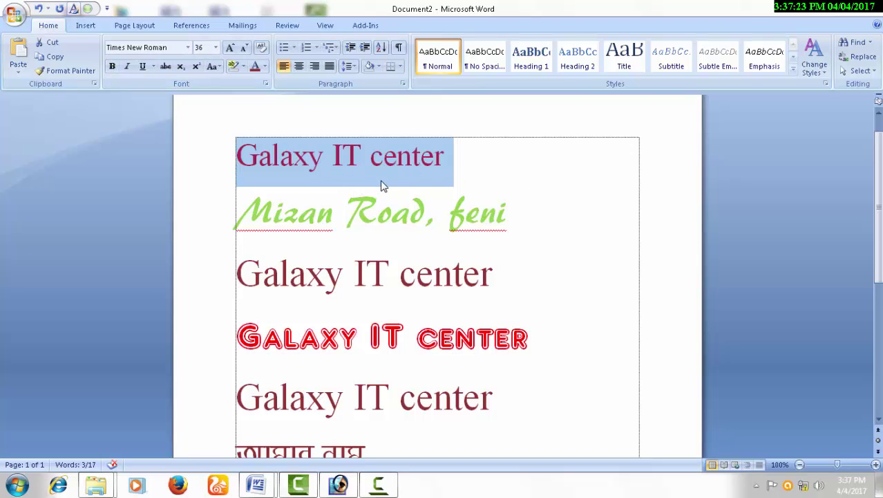
click(455, 170)
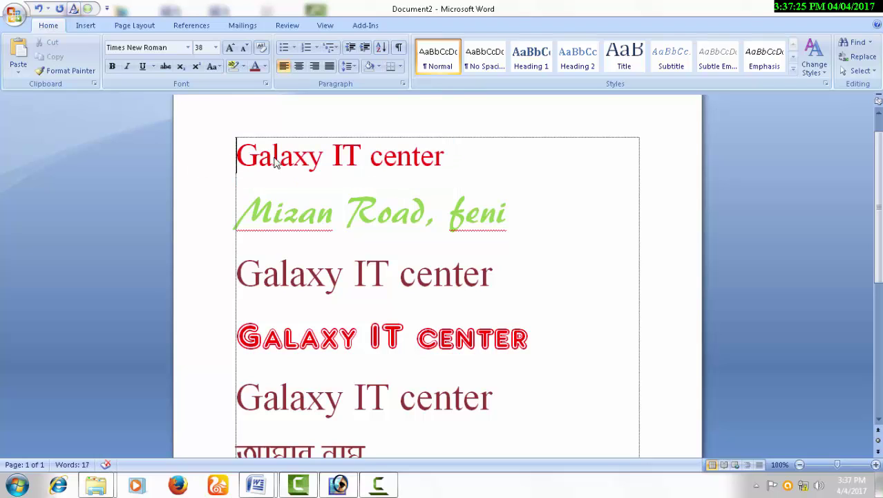
drag(276, 157, 443, 164)
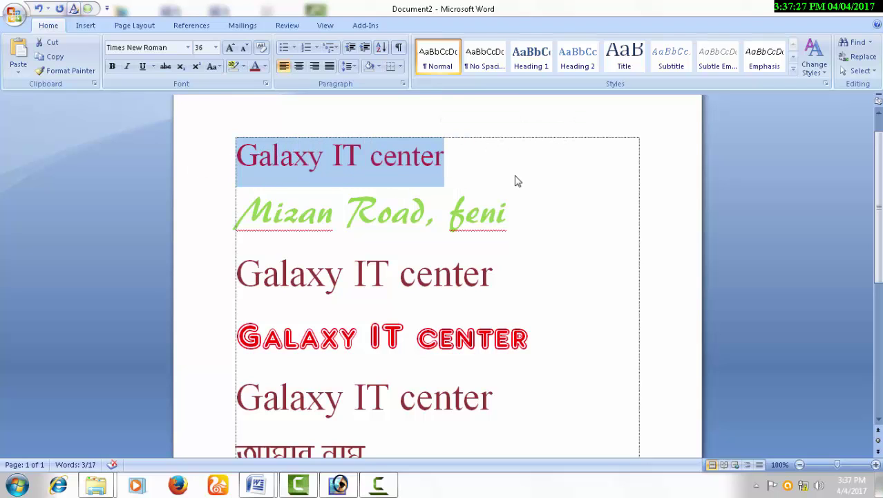
key(ctrl+b)
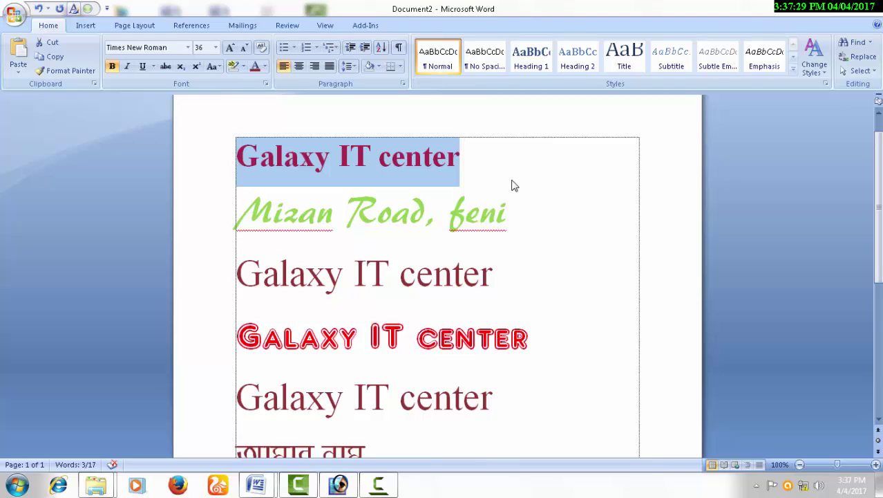
key(ctrl+b)
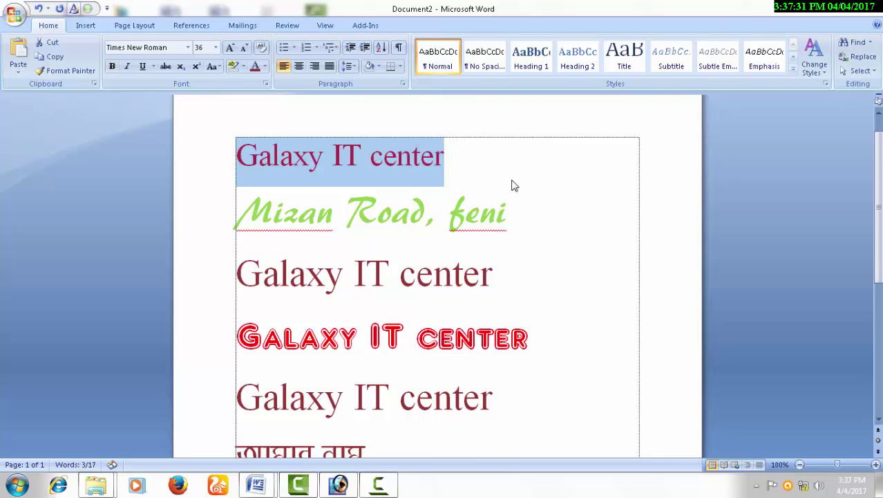
click(435, 177)
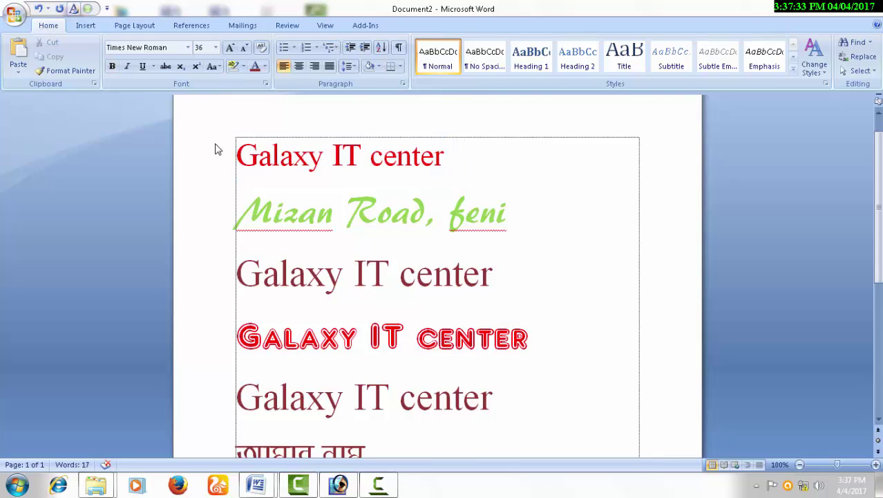
- Italicize the red title line and return it to regular style, two times over, and deselect the text
click(127, 66)
drag(233, 160, 448, 160)
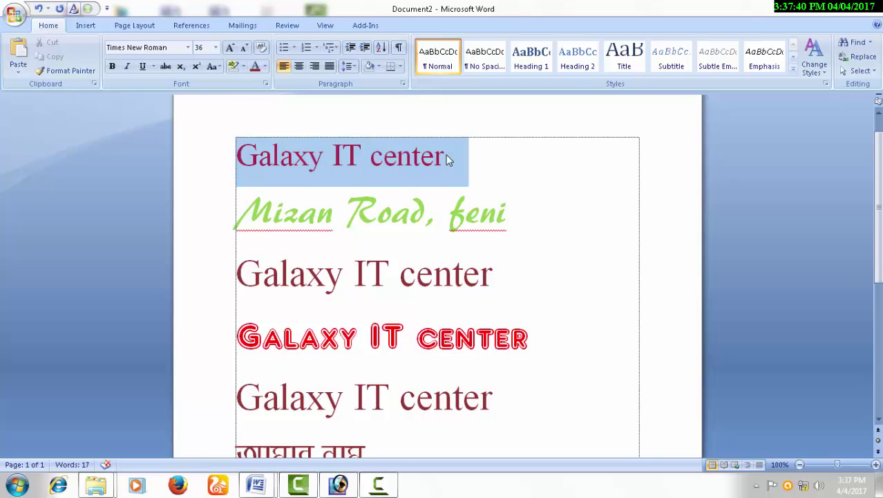
click(128, 67)
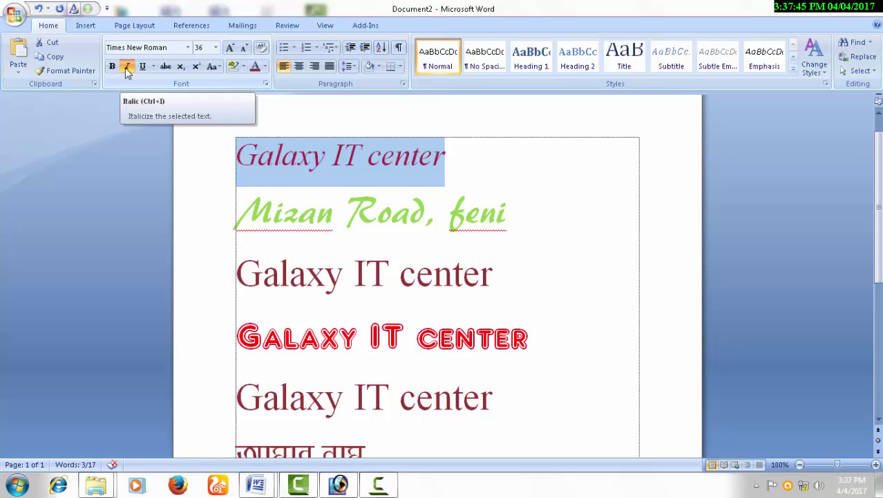
click(127, 67)
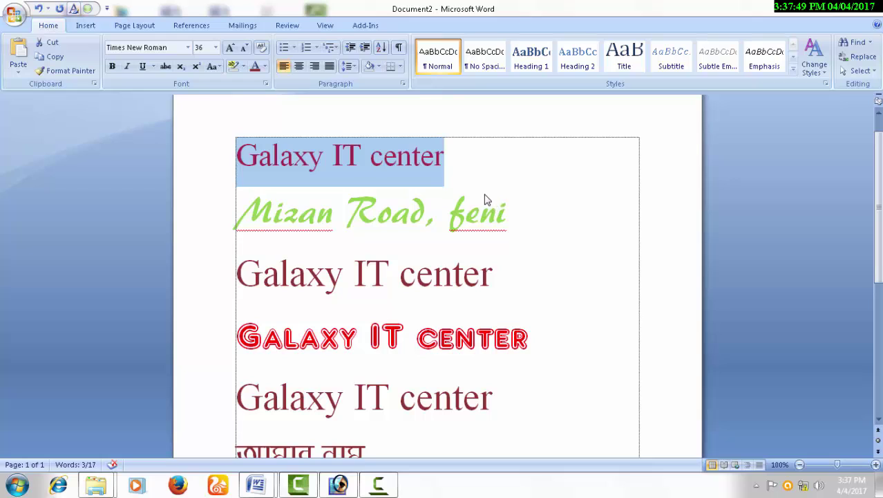
key(ctrl+i)
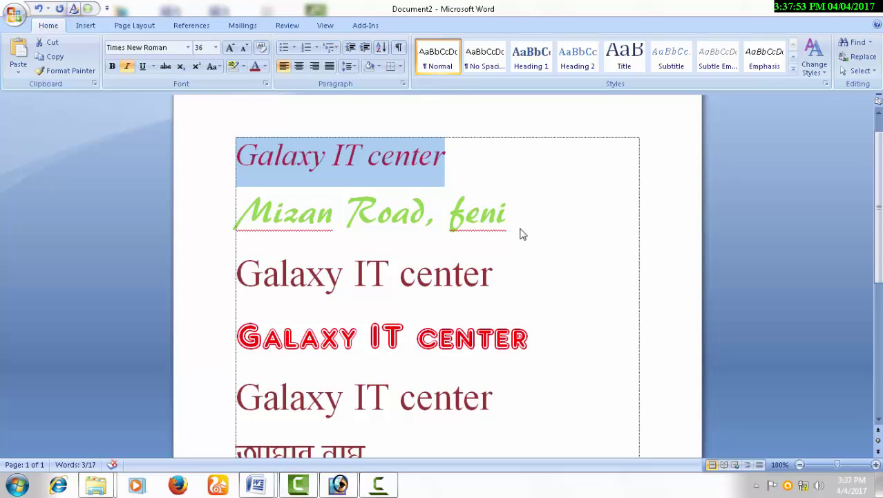
key(ctrl+i)
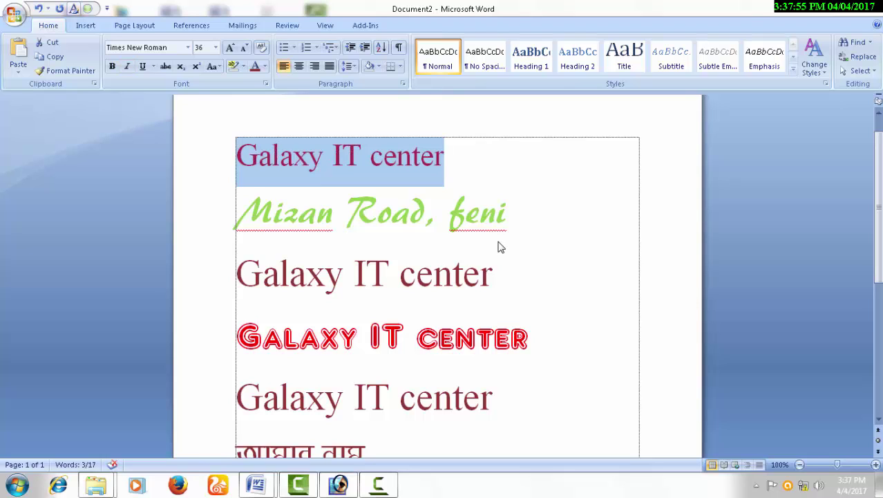
click(463, 163)
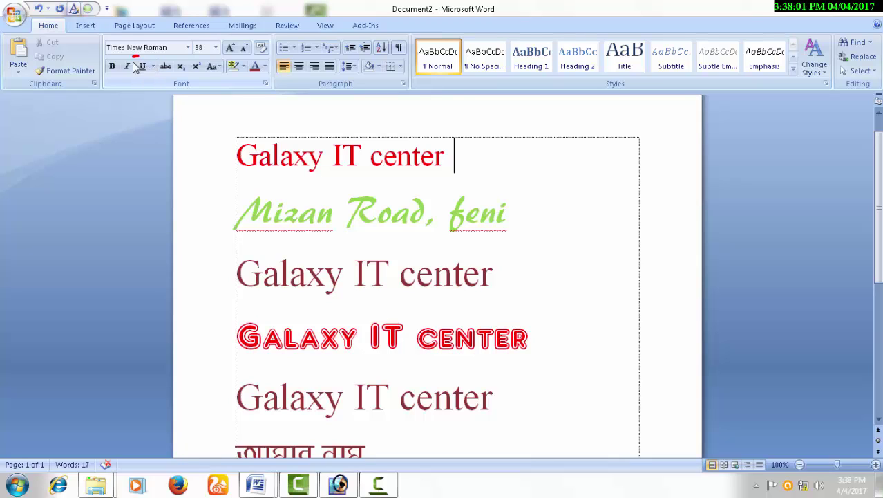
- Underline the maroon Galaxy IT center line below the green address line and deselect it
drag(155, 64, 136, 60)
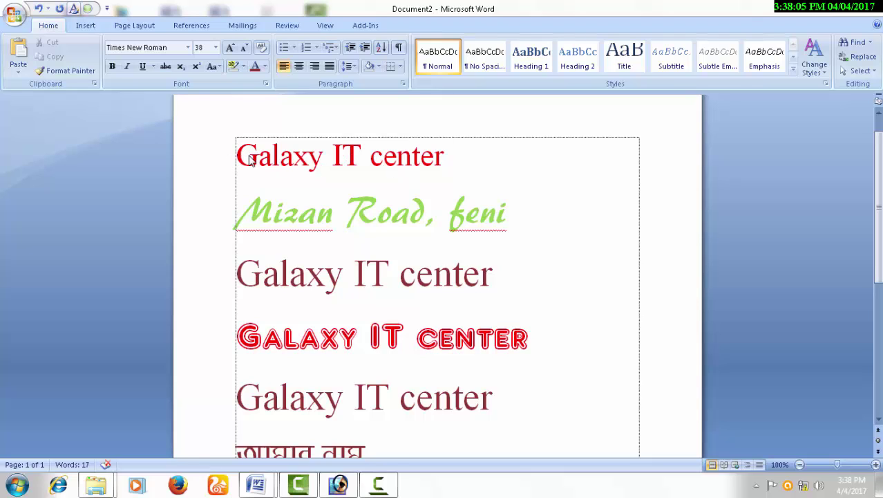
drag(239, 158, 437, 166)
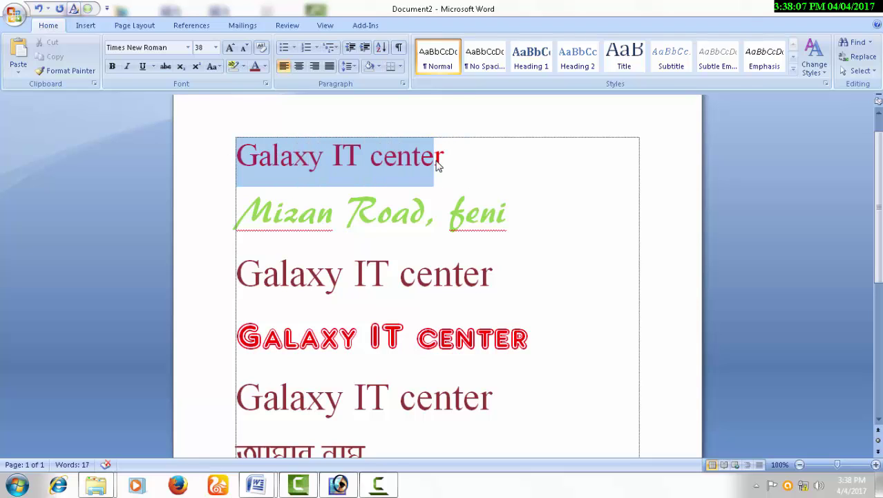
drag(427, 249, 290, 297)
drag(243, 277, 493, 278)
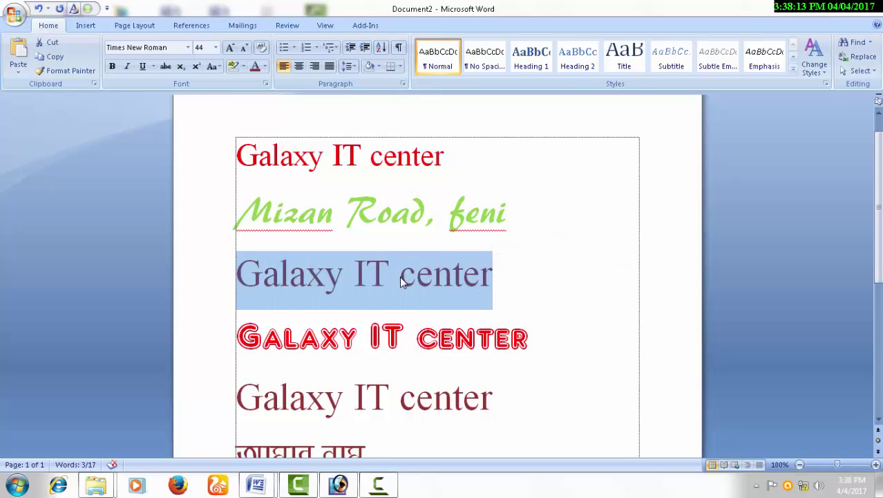
click(142, 67)
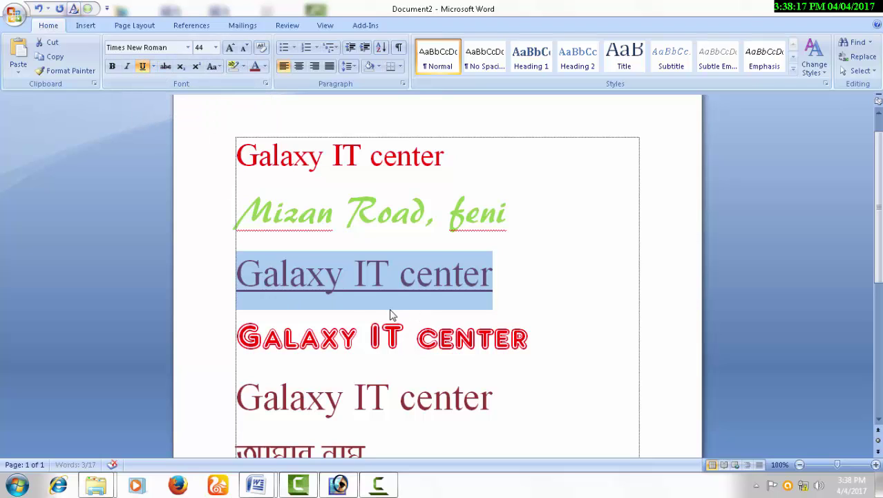
click(512, 300)
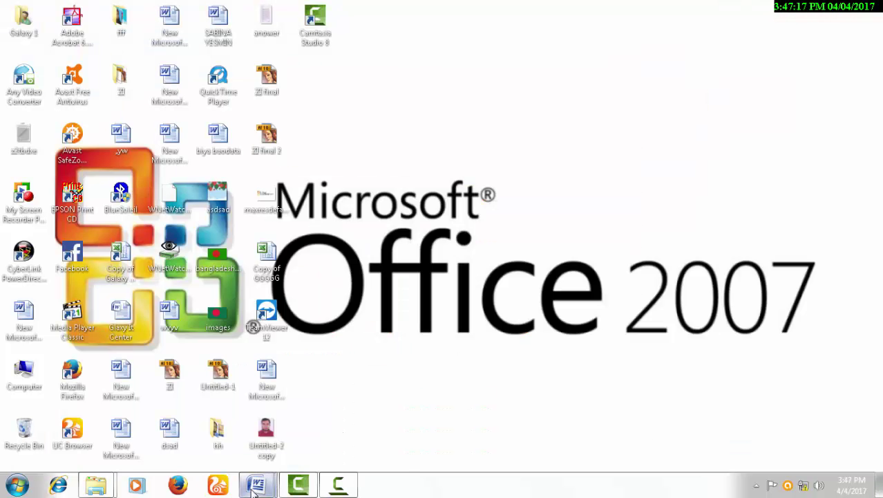
- Bring the Document2 window back to the front from the desktop
mouse_move(256, 484)
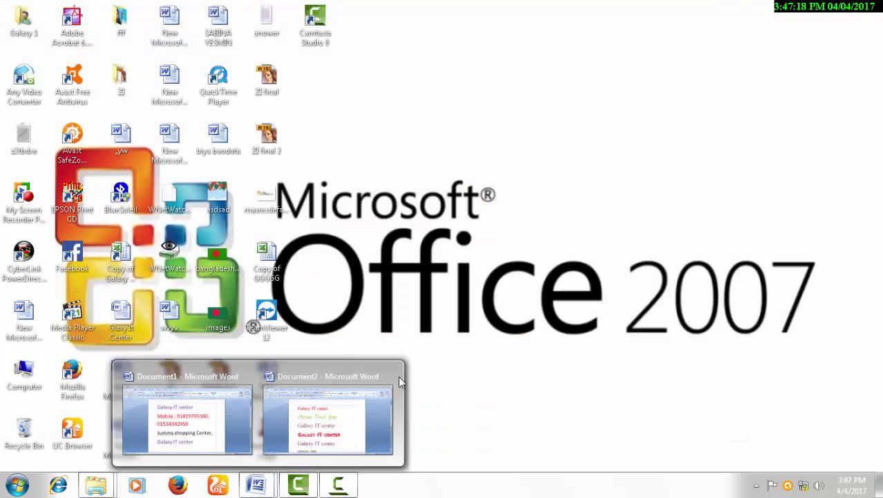
click(351, 399)
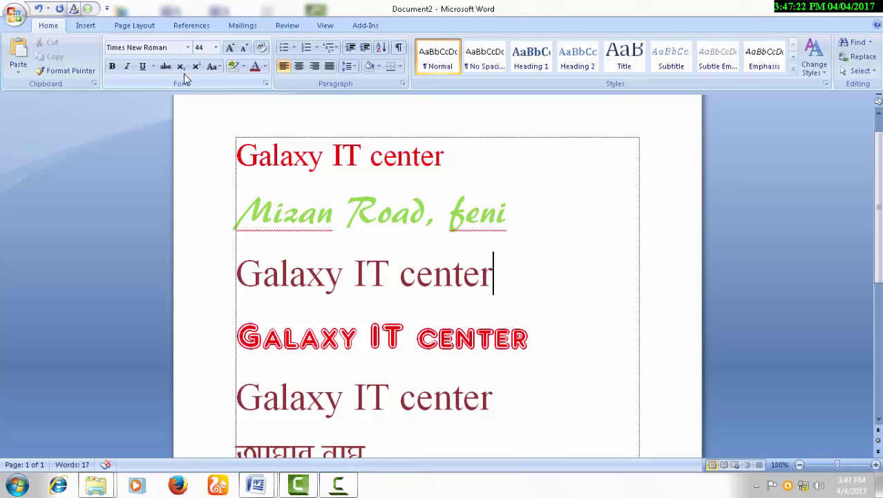
mouse_move(194, 58)
mouse_down()
mouse_move(210, 80)
mouse_move(188, 53)
mouse_up()
- Add a line reading 1st in Times New Roman below the Bengali text, with st as a superscript ordinal
scroll(337, 286, down, 2)
click(403, 377)
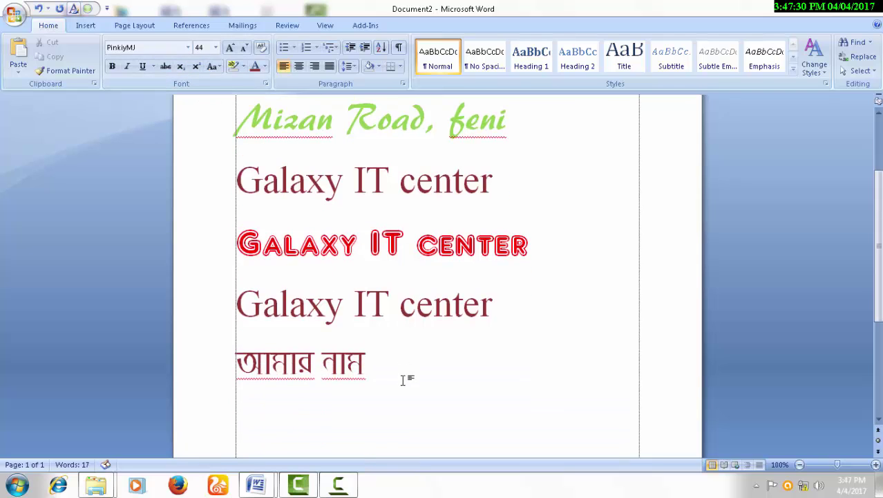
click(187, 47)
click(148, 119)
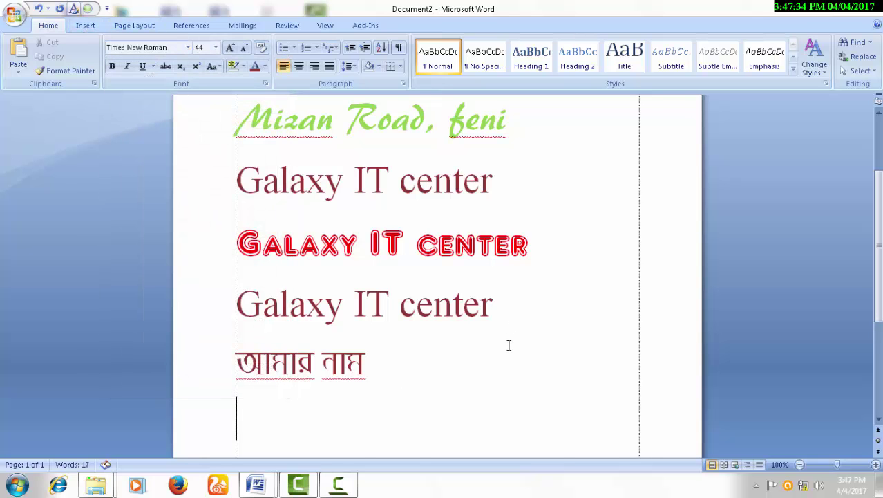
key(Return)
text(1st)
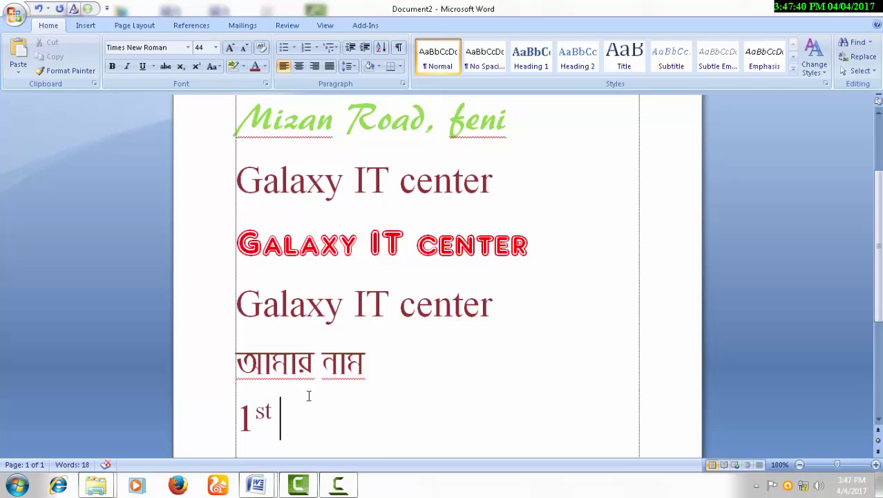
mouse_move(283, 382)
mouse_down()
mouse_move(243, 438)
mouse_move(294, 373)
mouse_up()
- Start a new line below 1st and enter (a+b)
key(Return)
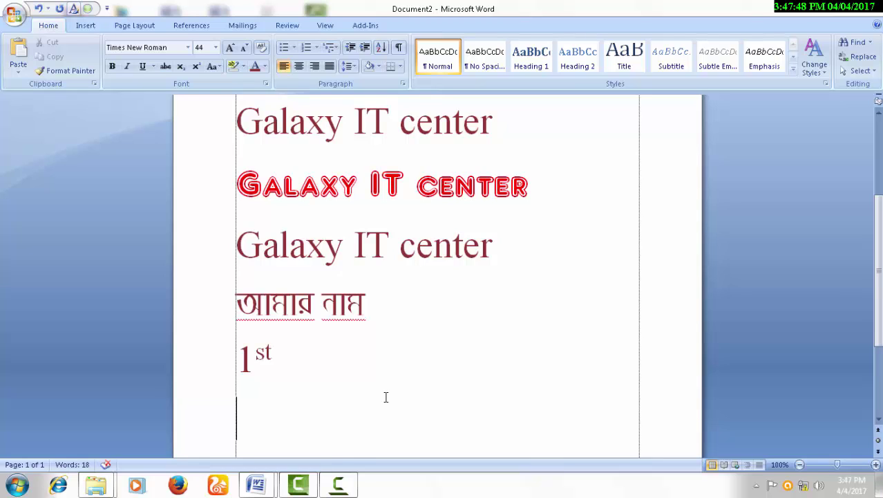
text((a+b)
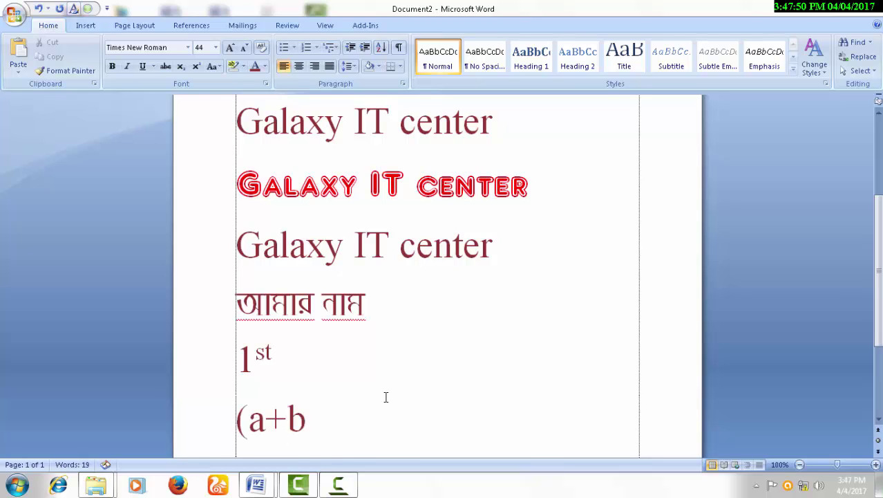
text())
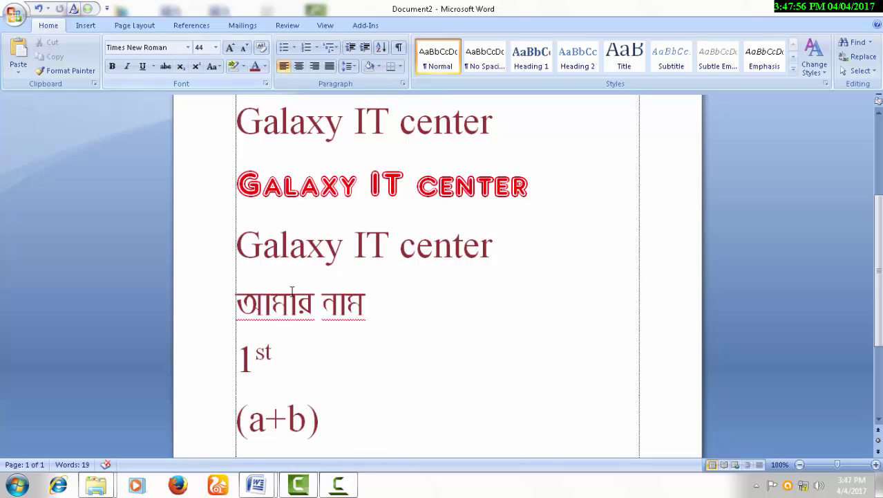
- Try adding a subscript 2 after (a+b) and delete it
click(180, 66)
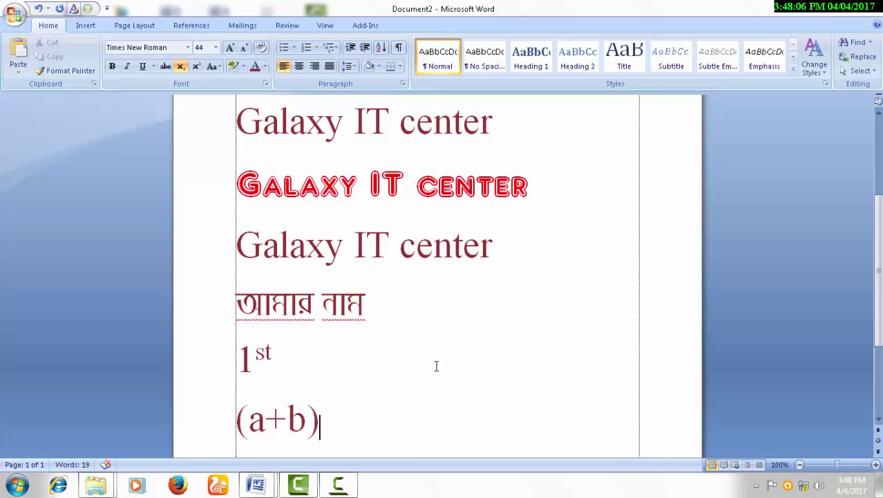
text(2)
key(BackSpace)
- Add a superscript 2 after (a+b) and return to normal text position
click(194, 66)
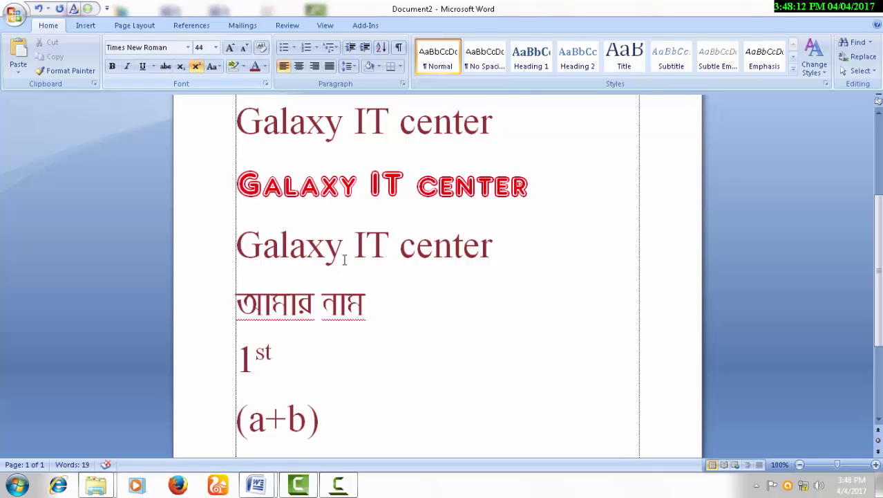
text(2)
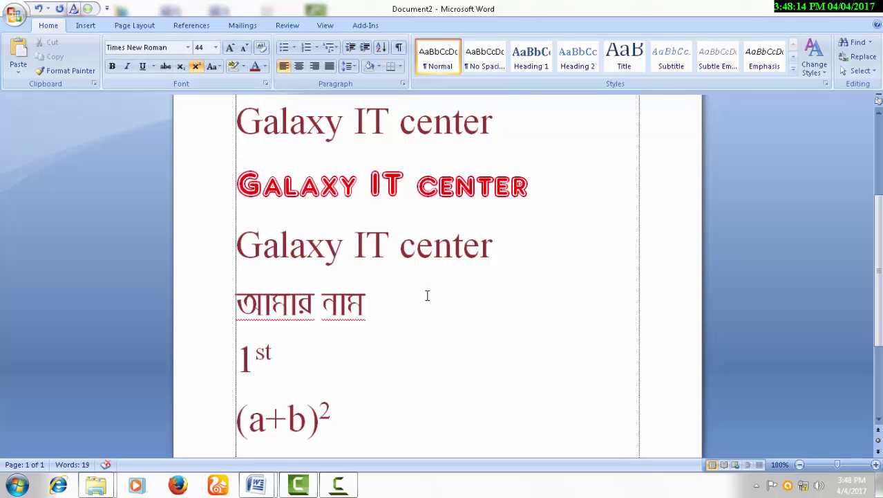
key(BackSpace)
text(2)
click(195, 66)
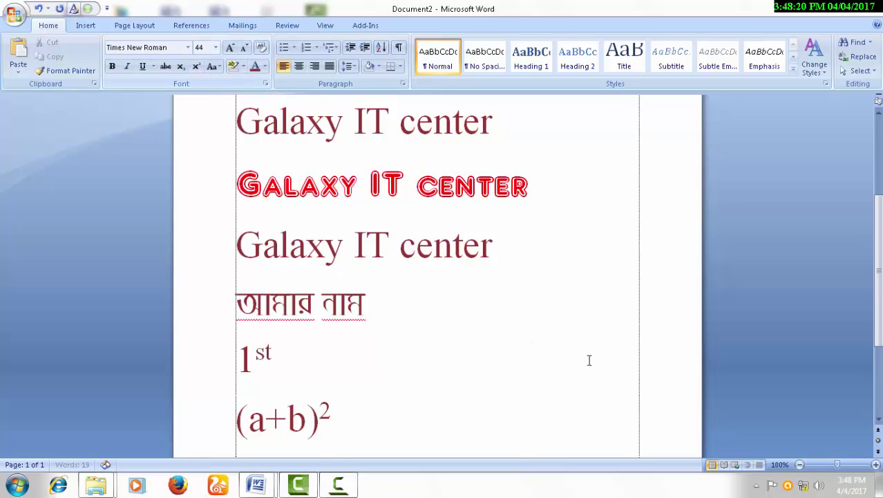
- Continue the formula with =a followed by a superscript 2, and turn superscript off
text(+)
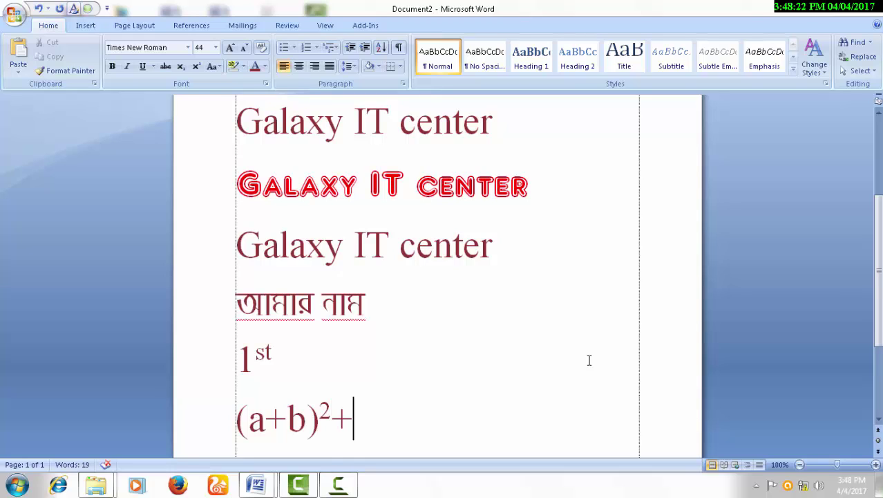
key(BackSpace)
text(=a)
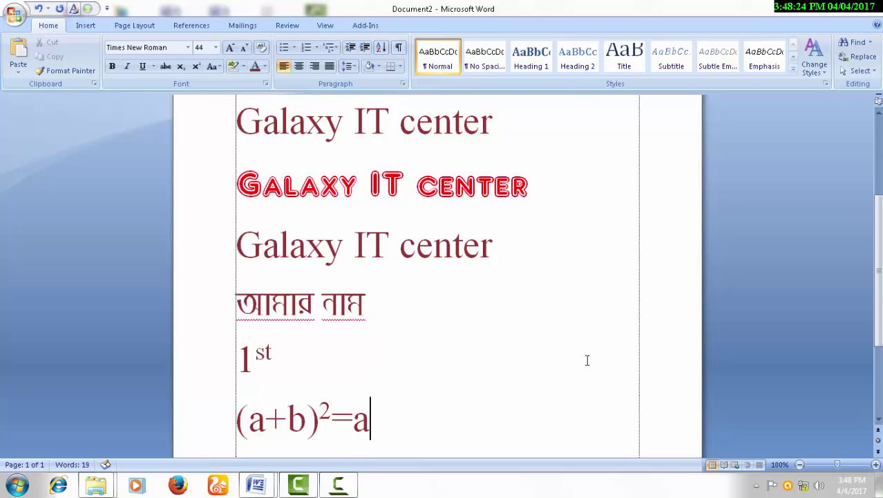
click(195, 66)
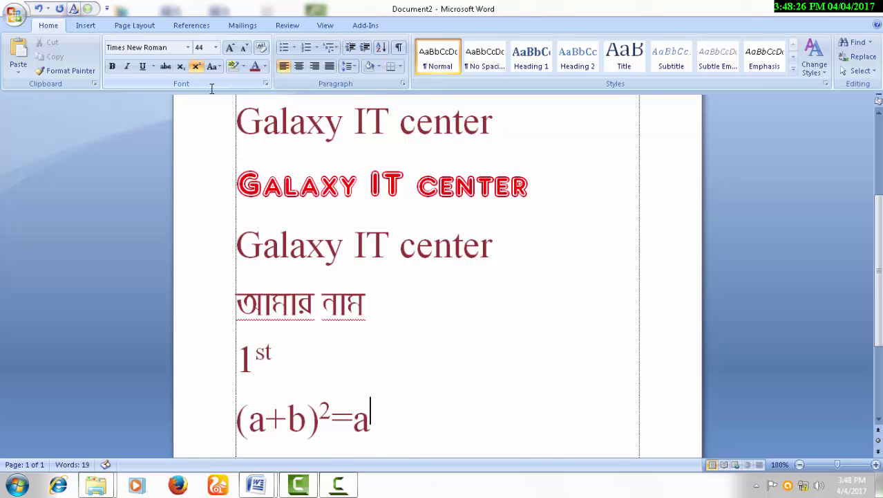
text(2)
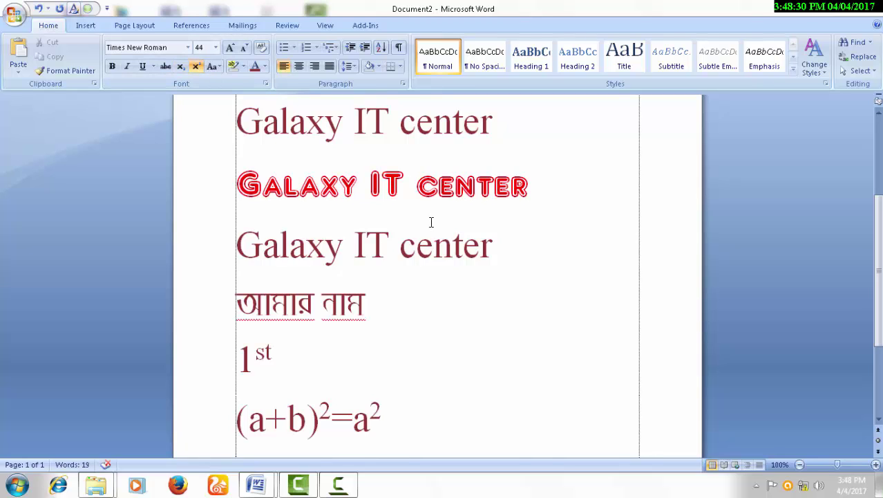
click(196, 66)
- Complete the formula with +2ab+b and a superscript 2, turn superscript off and start a new line
text(+2ab)
text(+b)
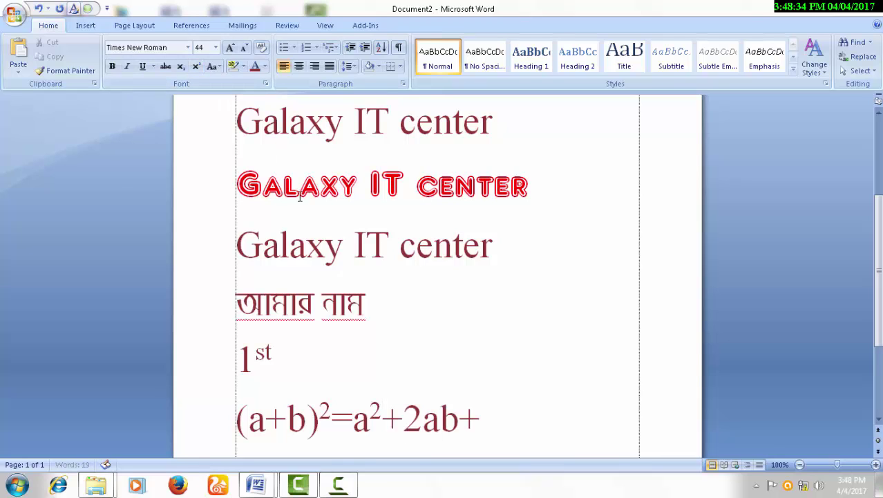
click(195, 65)
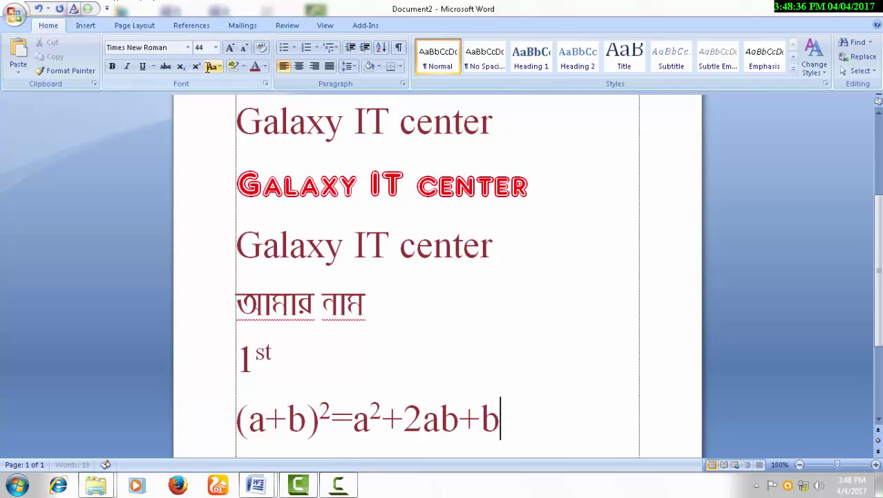
text(2)
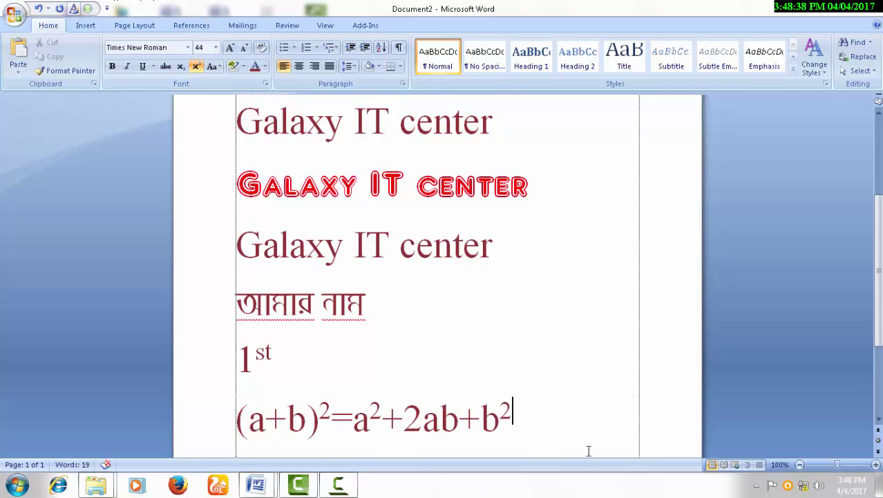
key(ctrl+shift+equal)
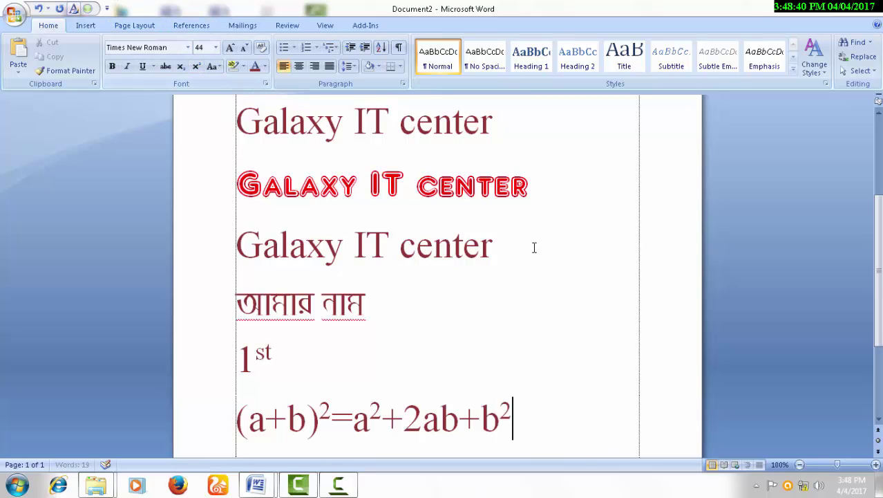
key(Return)
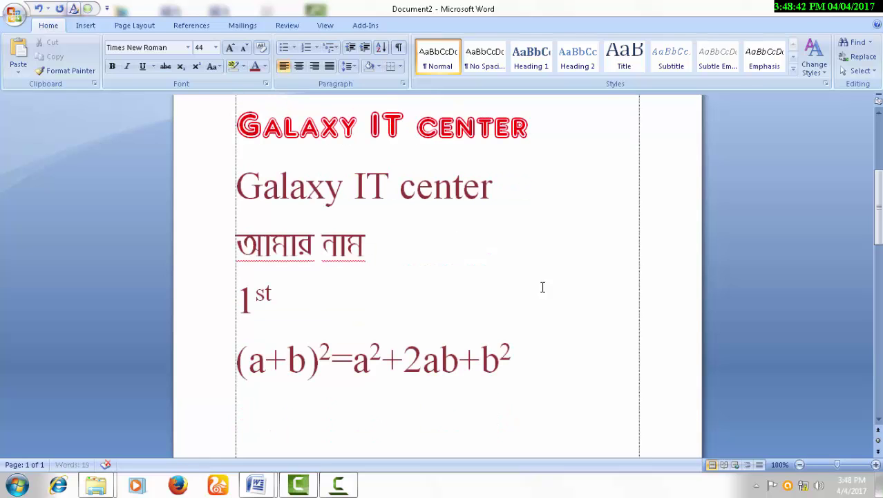